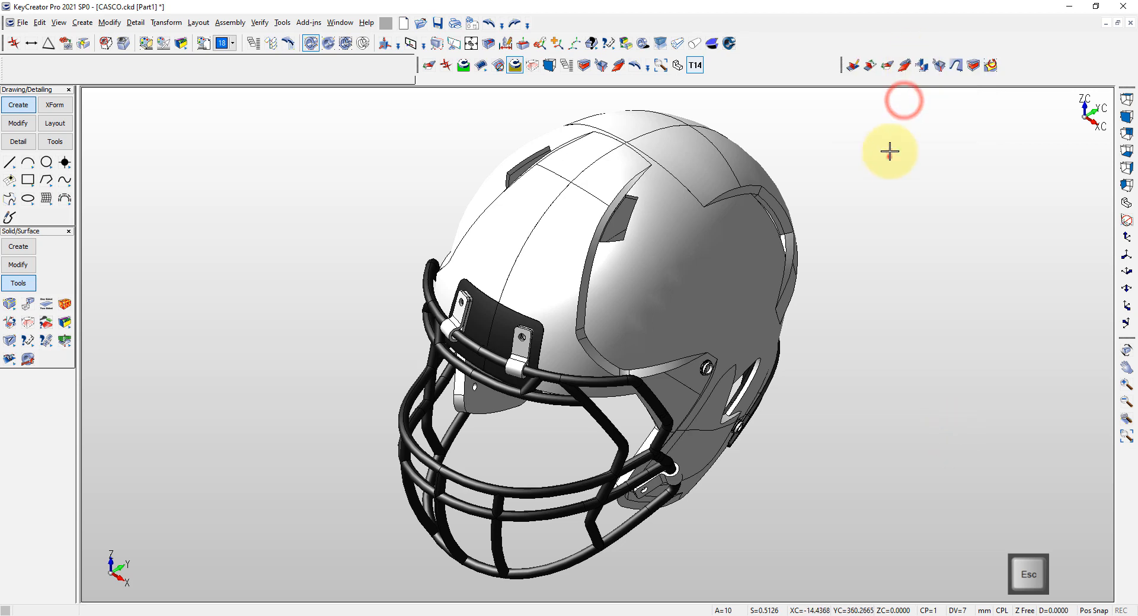
Create one solid transparent bounding box around all displayed helmet bodies, with a stock oversize of 15 in length, width and height.
{"action": "left_click", "coordinate": [18, 283]}
{"action": "left_click", "coordinate": [28, 322]}
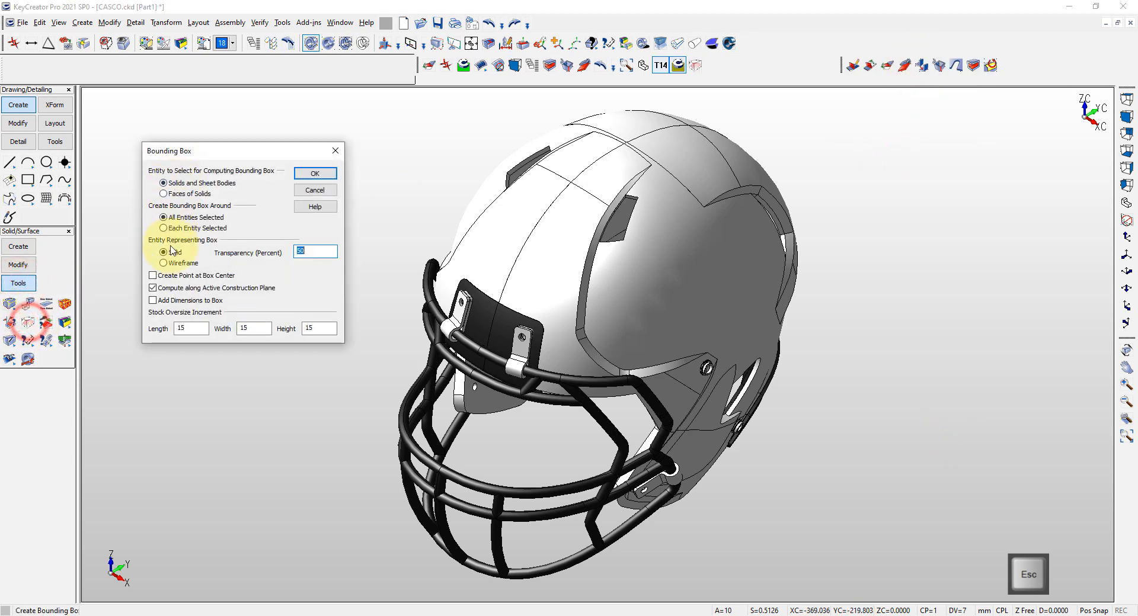
{"action": "left_click", "coordinate": [308, 174]}
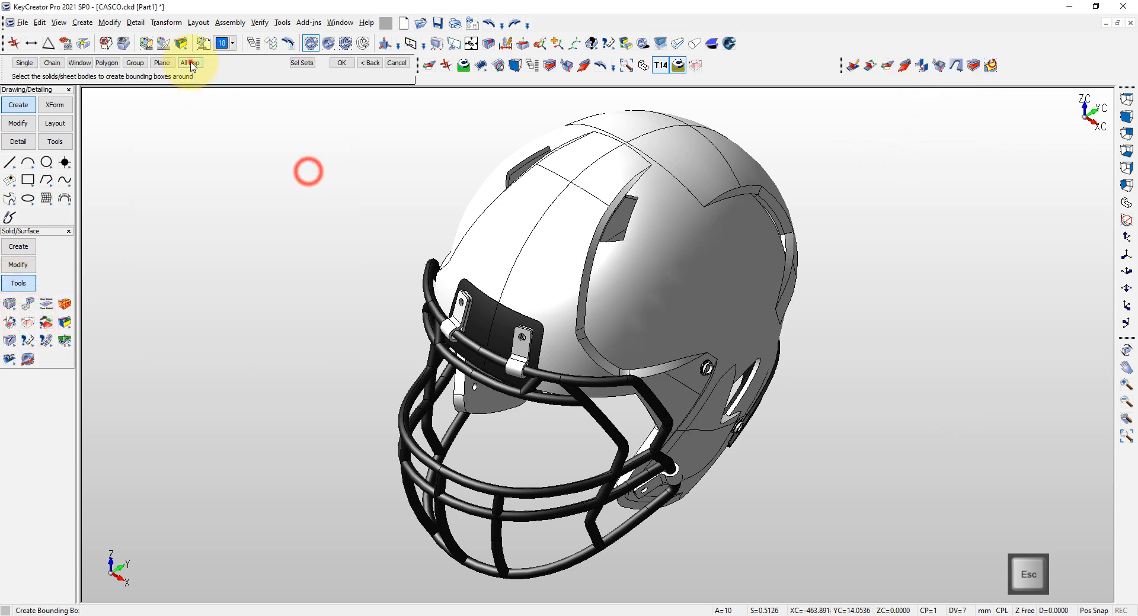
{"action": "key", "text": "Return"}
{"action": "key", "text": "alt+a"}
{"action": "middle_click_drag", "start_coordinate": [254, 440], "coordinate": [901, 154]}
{"action": "key", "text": "Escape"}
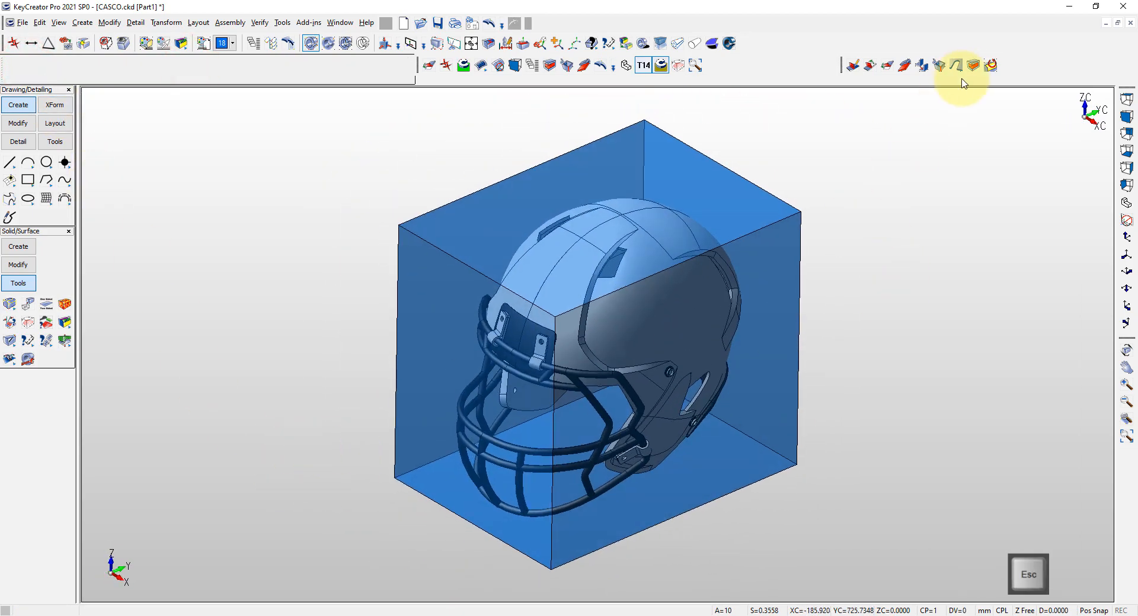
Shell the bounding box, leaving its top and bottom faces open.
{"action": "left_click", "coordinate": [974, 65]}
{"action": "key", "text": "Return"}
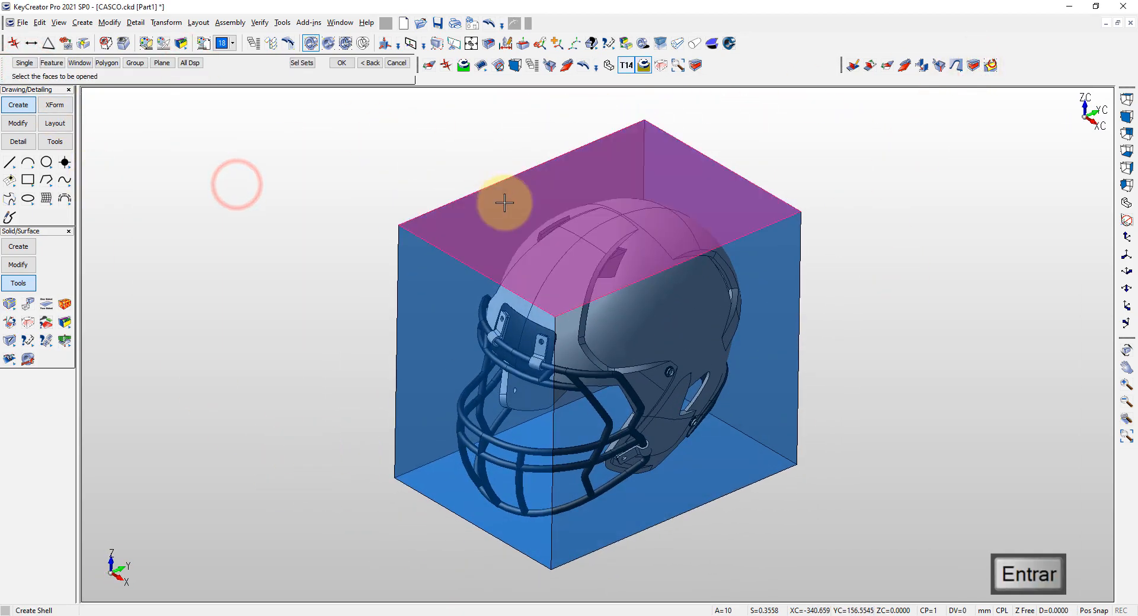
{"action": "left_click", "coordinate": [506, 236]}
{"action": "left_click", "coordinate": [447, 472]}
{"action": "key", "text": "Return"}
{"action": "key", "text": "Escape"}
Hide the PRODUCT level so only the box level is displayed, and show the box in isometric view.
{"action": "middle_click_drag", "start_coordinate": [304, 250], "coordinate": [293, 218]}
{"action": "key", "text": "ctrl+l"}
{"action": "left_click", "coordinate": [243, 117]}
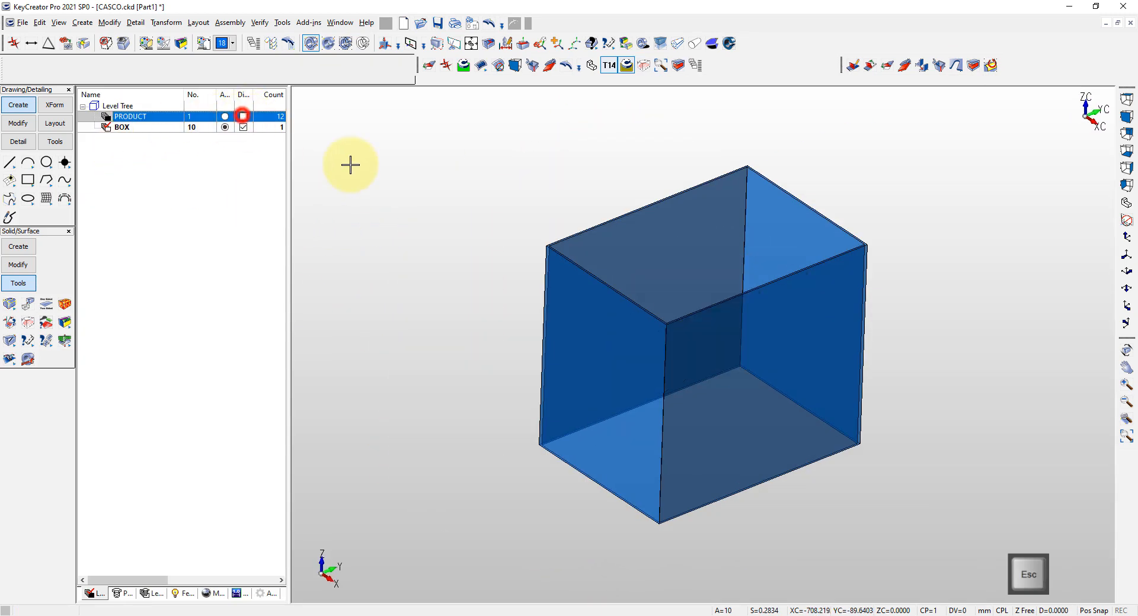
{"action": "key", "text": "alt+7"}
{"action": "key", "text": "alt+a"}
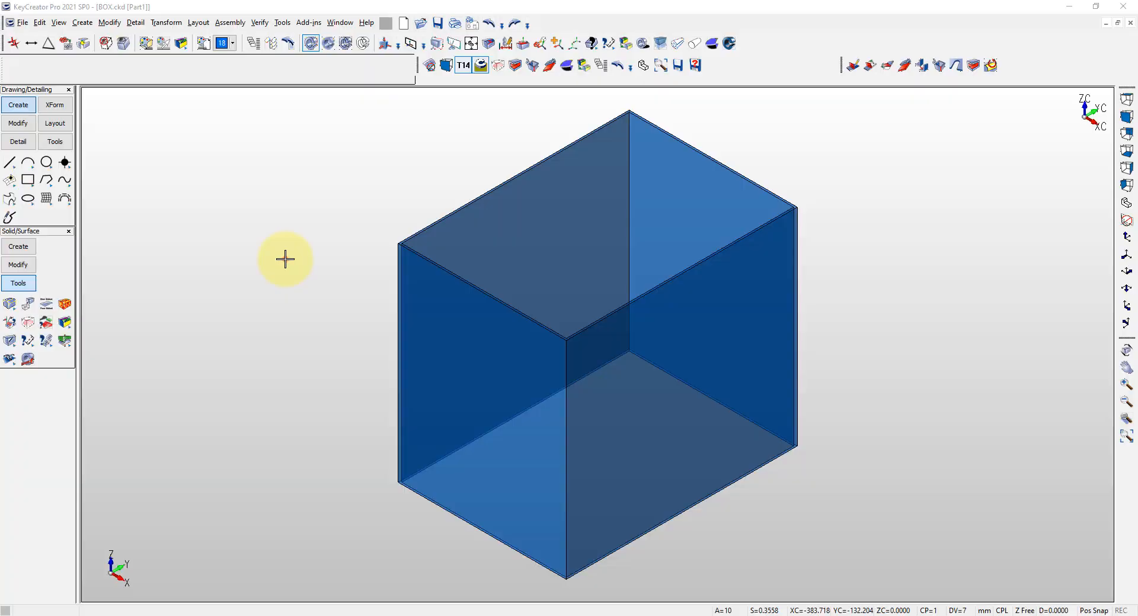
Cut the sheet metal corner along one vertical box edge, cutting away both sides by side cut width.
{"action": "middle_click_drag", "start_coordinate": [863, 210], "coordinate": [767, 495]}
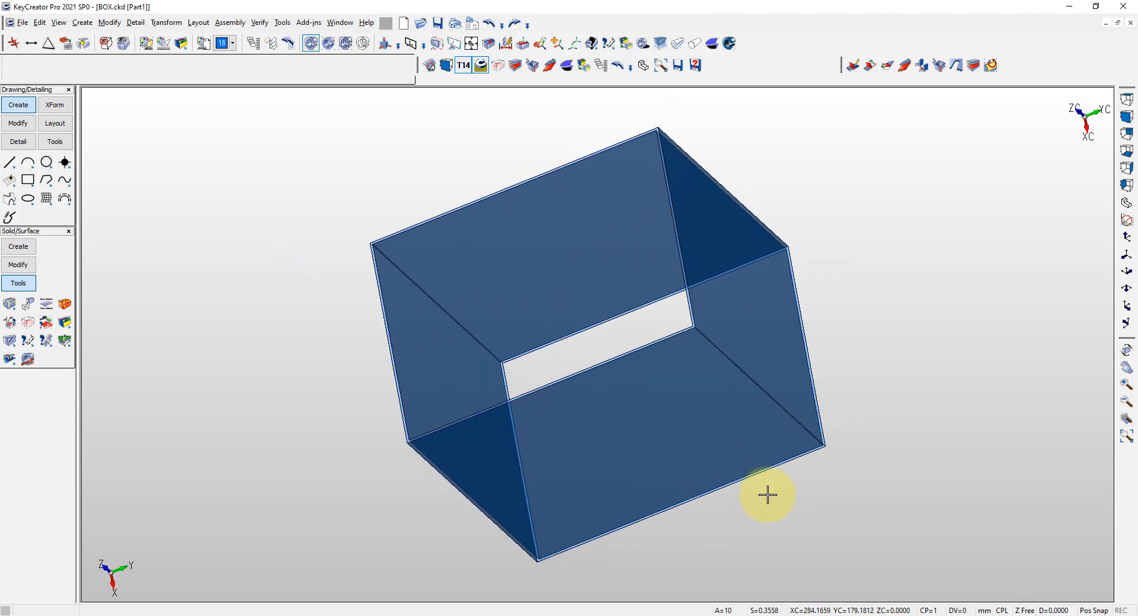
{"action": "scroll", "coordinate": [635, 332], "scroll_direction": "up", "scroll_amount": 5}
{"action": "scroll", "coordinate": [716, 264], "scroll_direction": "up", "scroll_amount": 3}
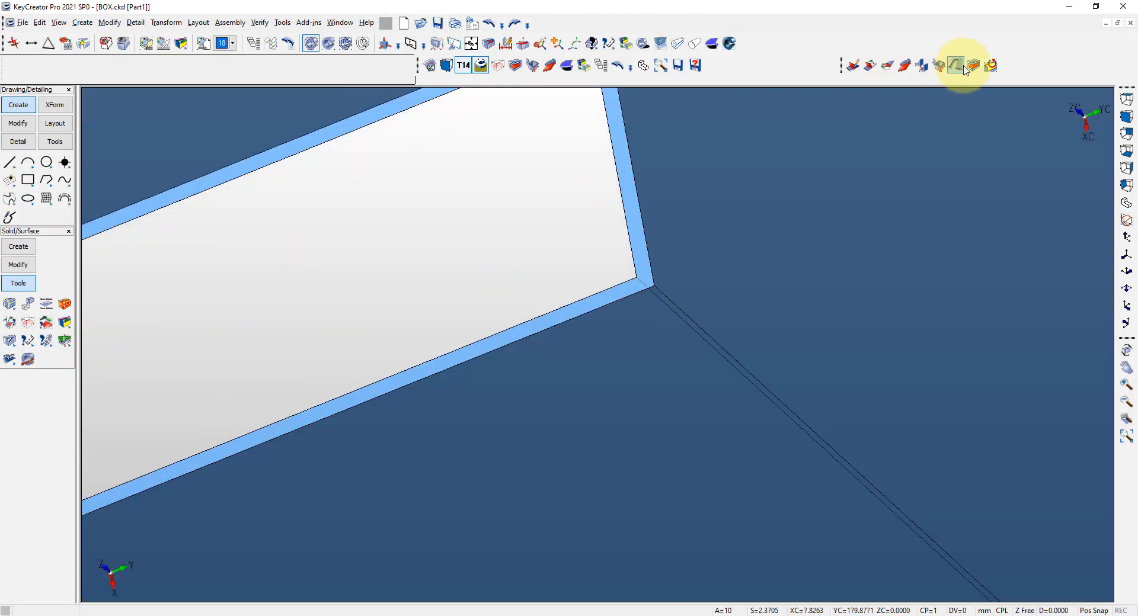
{"action": "left_click", "coordinate": [938, 66]}
{"action": "left_click", "coordinate": [346, 172]}
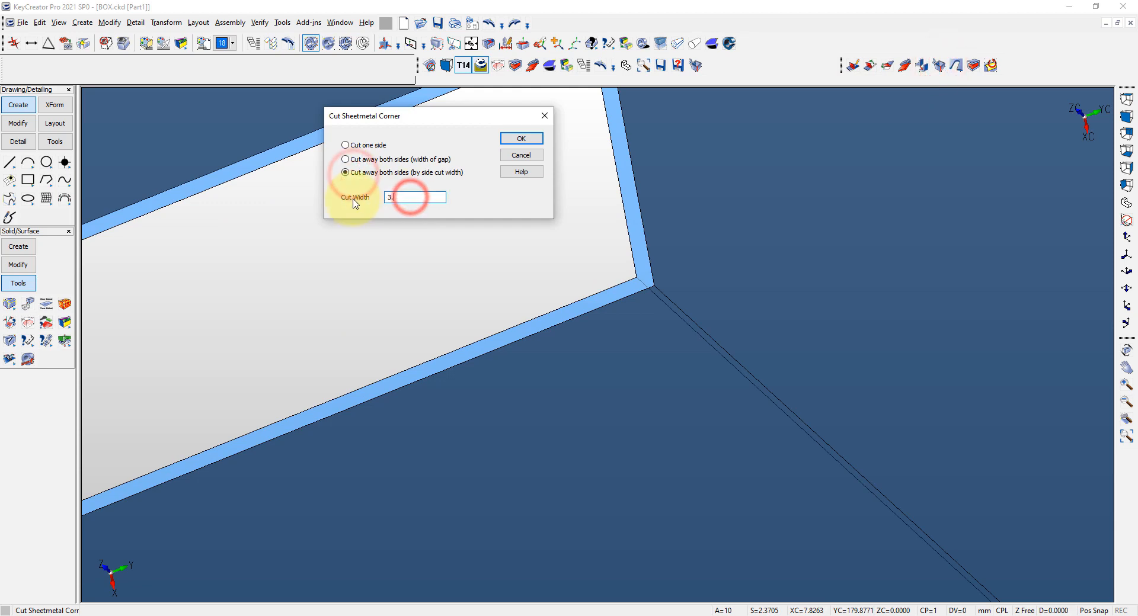
{"action": "key", "text": "Return"}
{"action": "left_click", "coordinate": [696, 329]}
{"action": "key", "text": "Escape"}
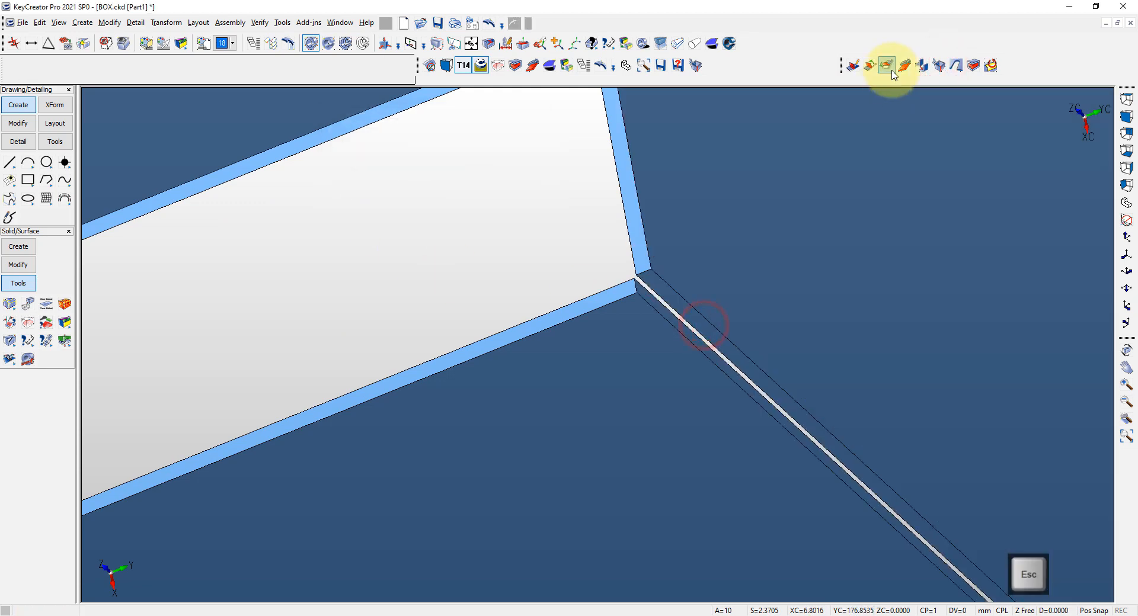
Create a 30 mm flat-length flange with 0.5 bend radius at the cut corner, using Bend to Face.
{"action": "left_click", "coordinate": [900, 64]}
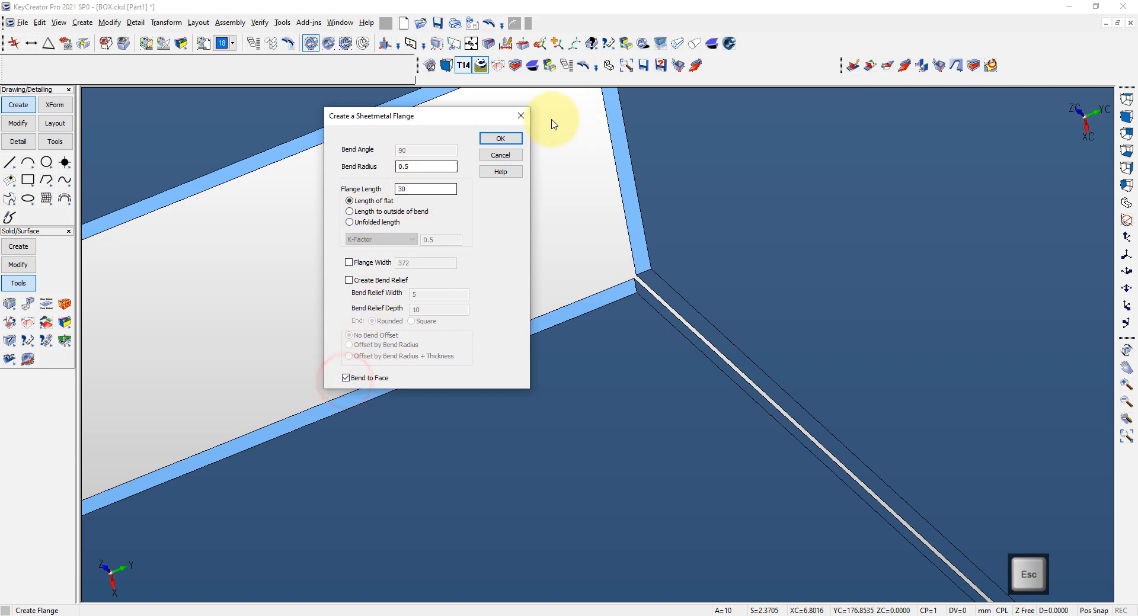
{"action": "left_click", "coordinate": [493, 138]}
{"action": "left_click", "coordinate": [648, 293]}
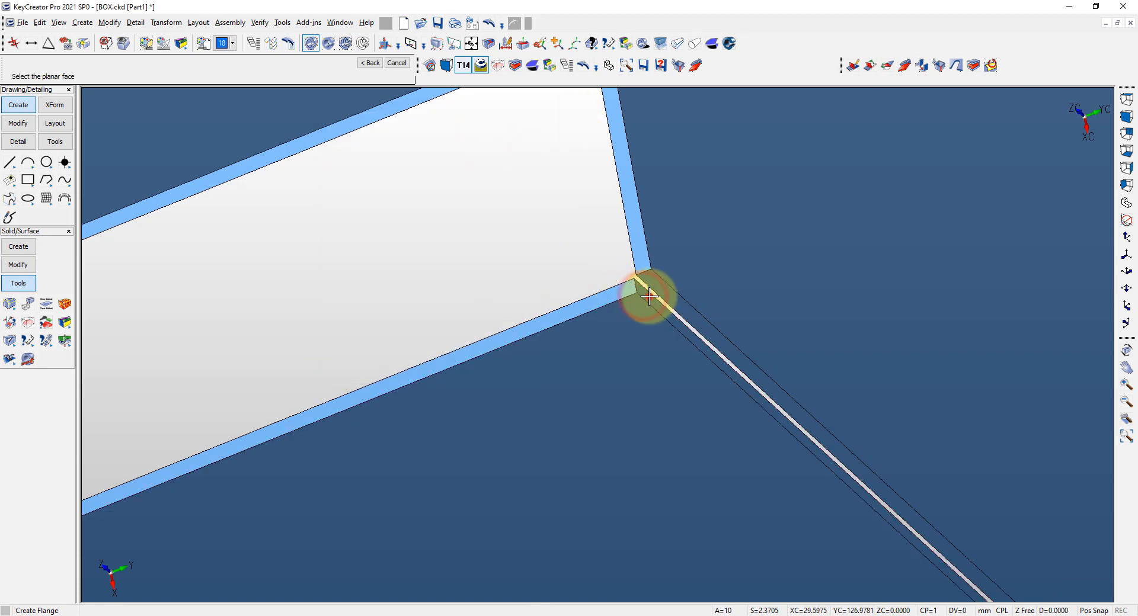
{"action": "middle_click_drag", "start_coordinate": [668, 226], "coordinate": [593, 343]}
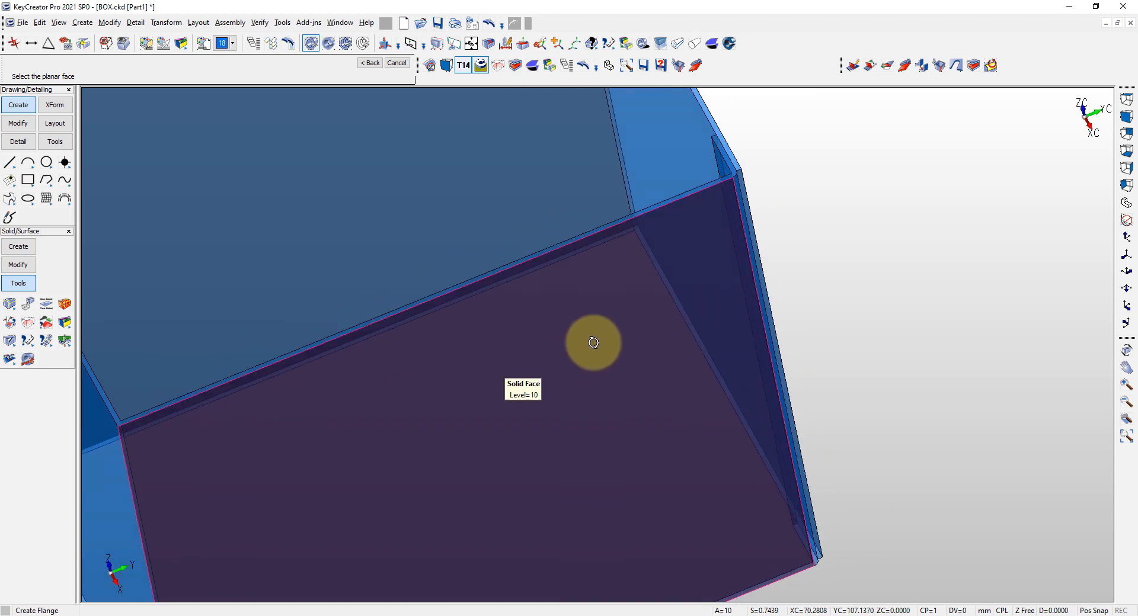
{"action": "key", "text": "alt+7"}
{"action": "key", "text": "alt+a"}
{"action": "key", "text": "Escape"}
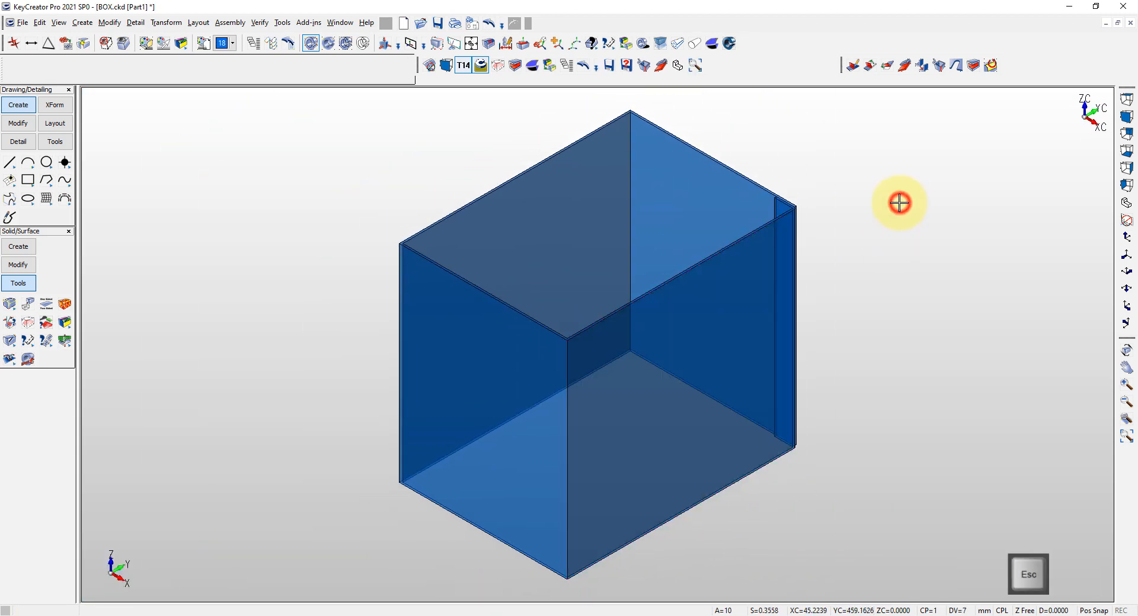
Apply Auto Bend Corner to the three remaining vertical edges of the box.
{"action": "left_click", "coordinate": [919, 65]}
{"action": "key", "text": "Return"}
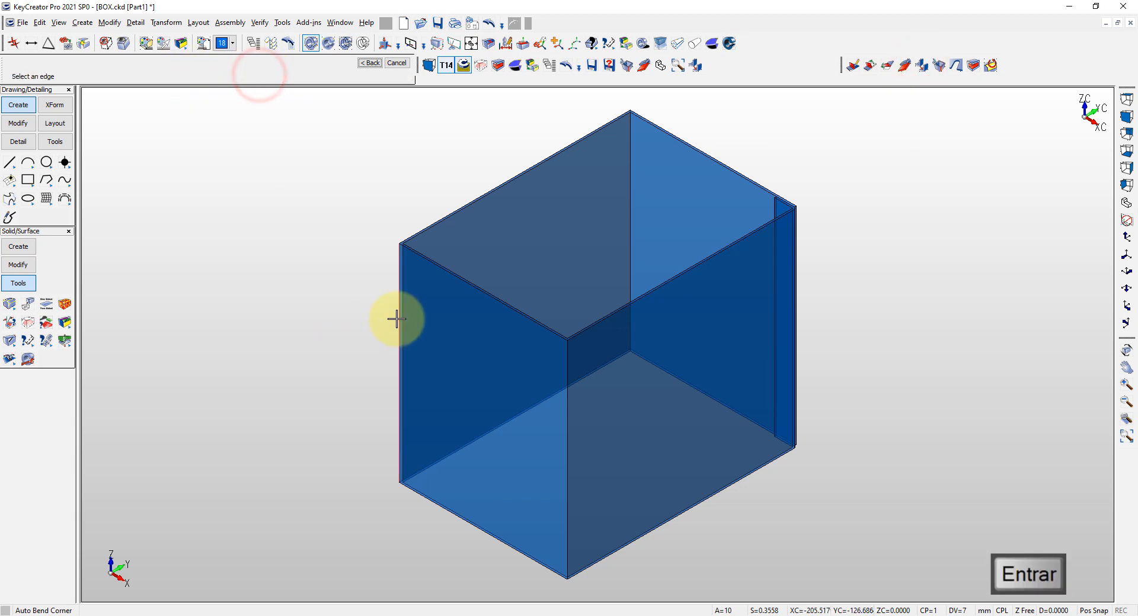
{"action": "left_click", "coordinate": [393, 318]}
{"action": "left_click", "coordinate": [627, 160]}
{"action": "left_click", "coordinate": [573, 420]}
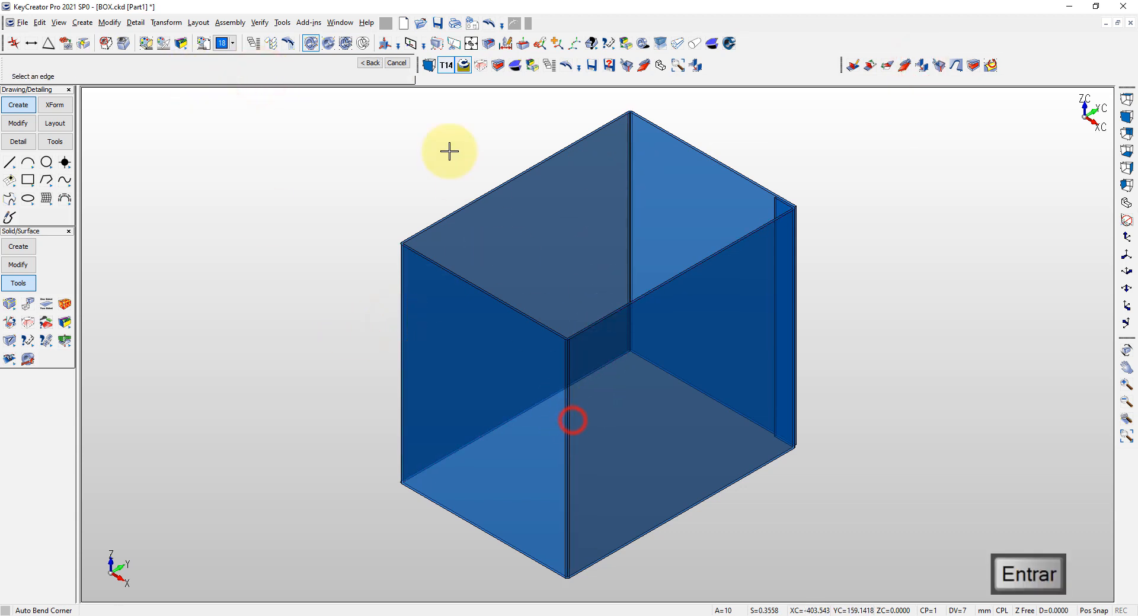
{"action": "key", "text": "Escape"}
Add 90° flanges, 125 mm long with 0.5 bend radius and custom width, to the top and bottom edges of both shorter walls.
{"action": "left_click", "coordinate": [904, 65]}
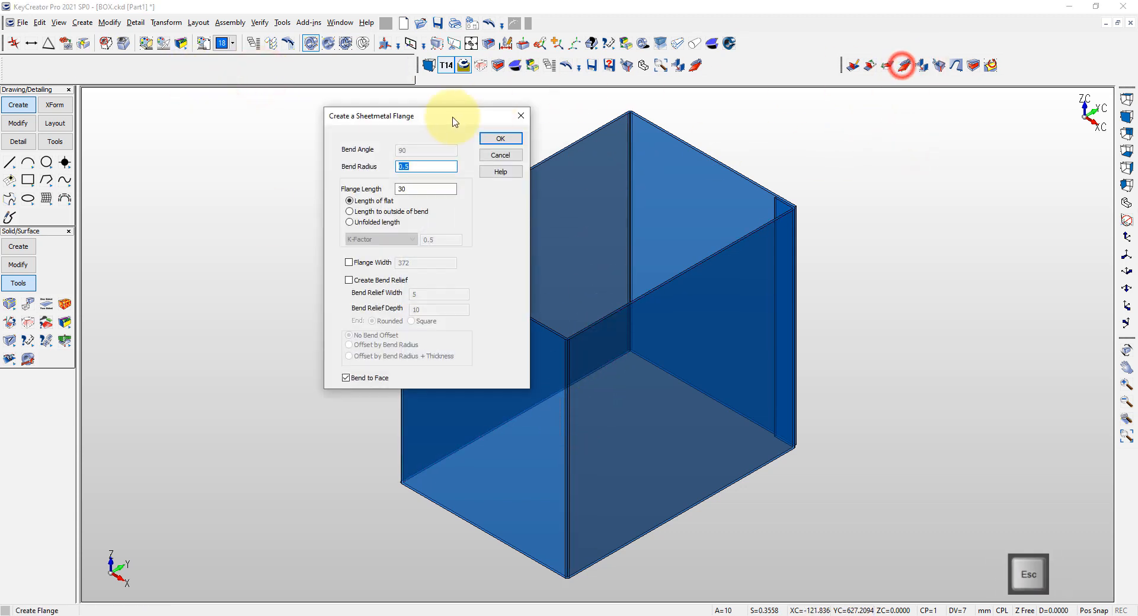
{"action": "left_click_drag", "start_coordinate": [450, 118], "coordinate": [335, 118]}
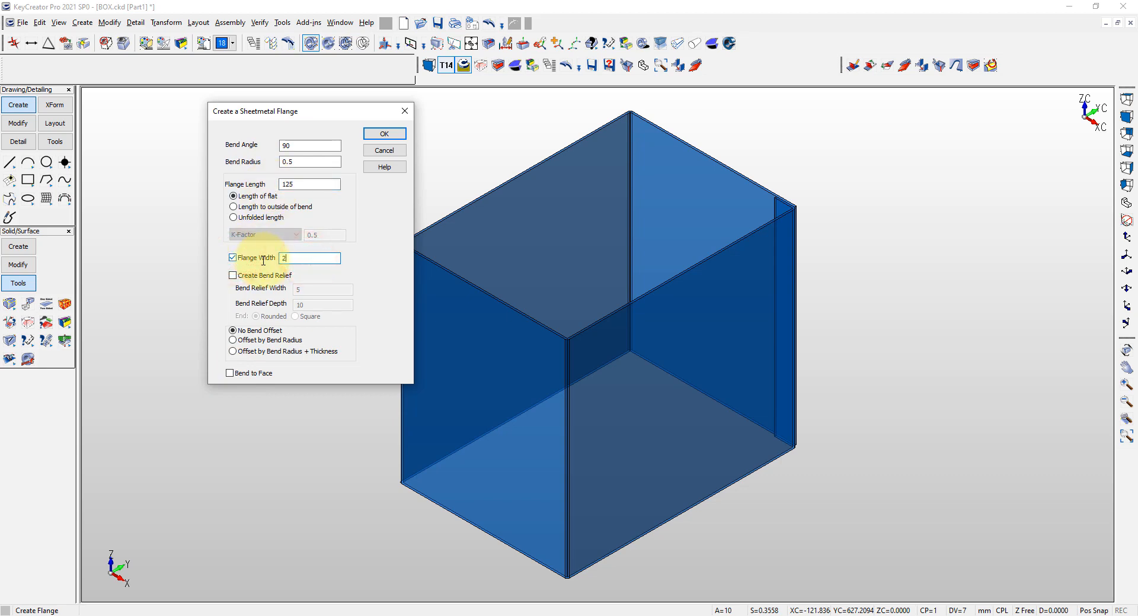
{"action": "left_click", "coordinate": [379, 136]}
{"action": "left_click", "coordinate": [481, 516]}
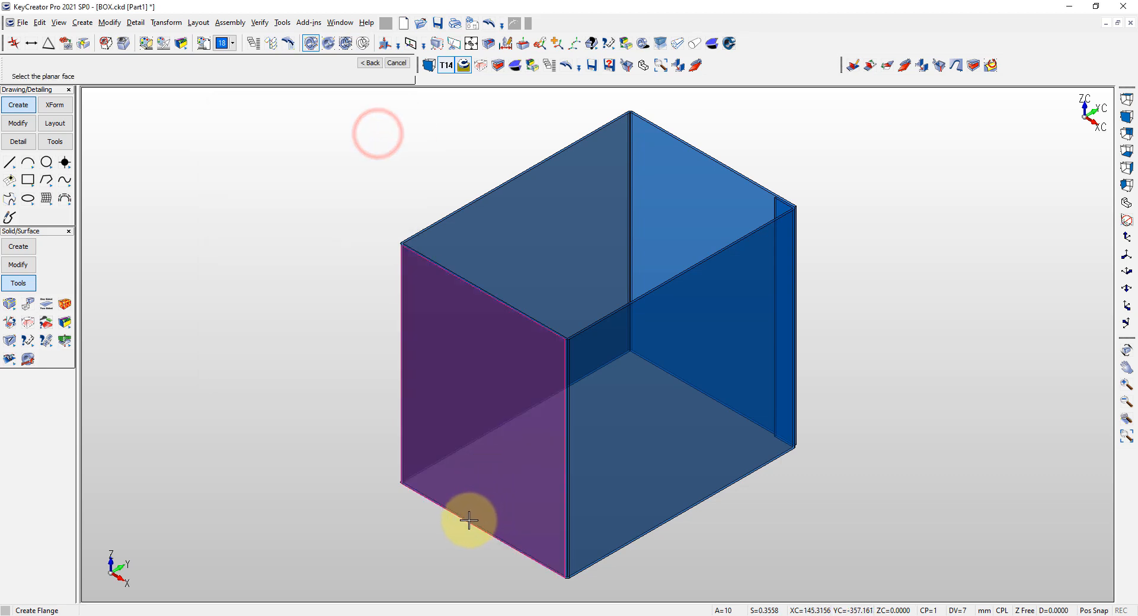
{"action": "left_click", "coordinate": [470, 520]}
{"action": "key", "text": "Return"}
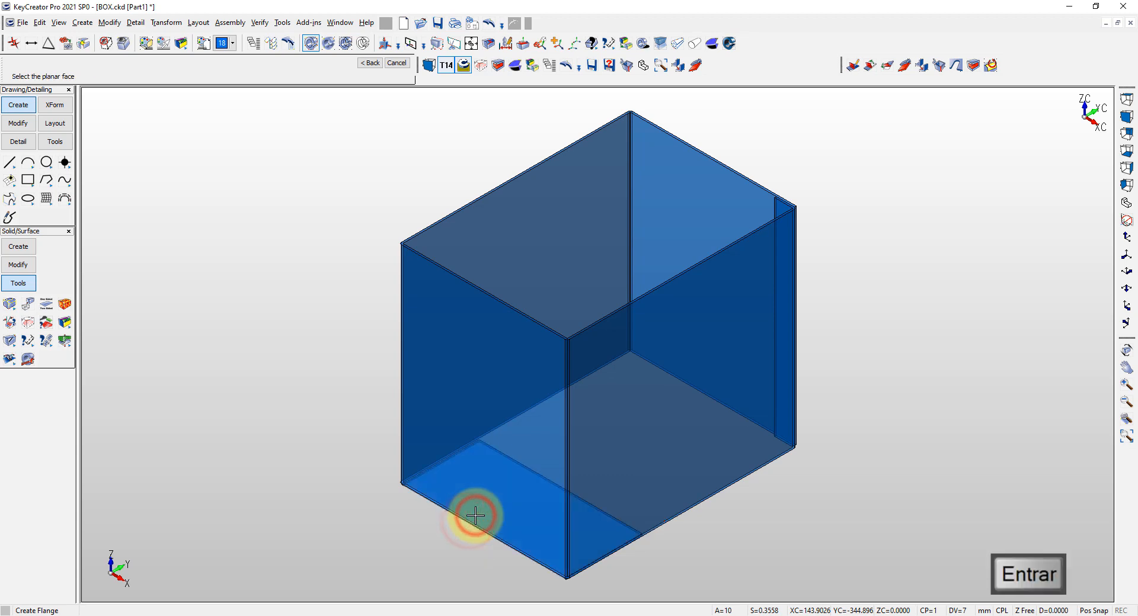
{"action": "left_click", "coordinate": [703, 389]}
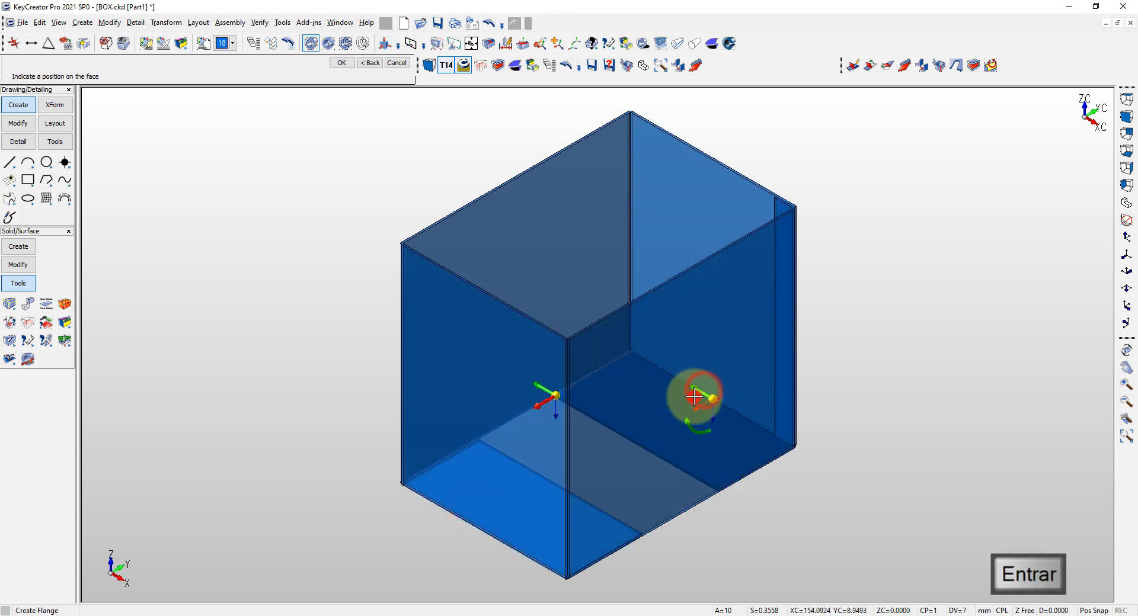
{"action": "left_click", "coordinate": [694, 148]}
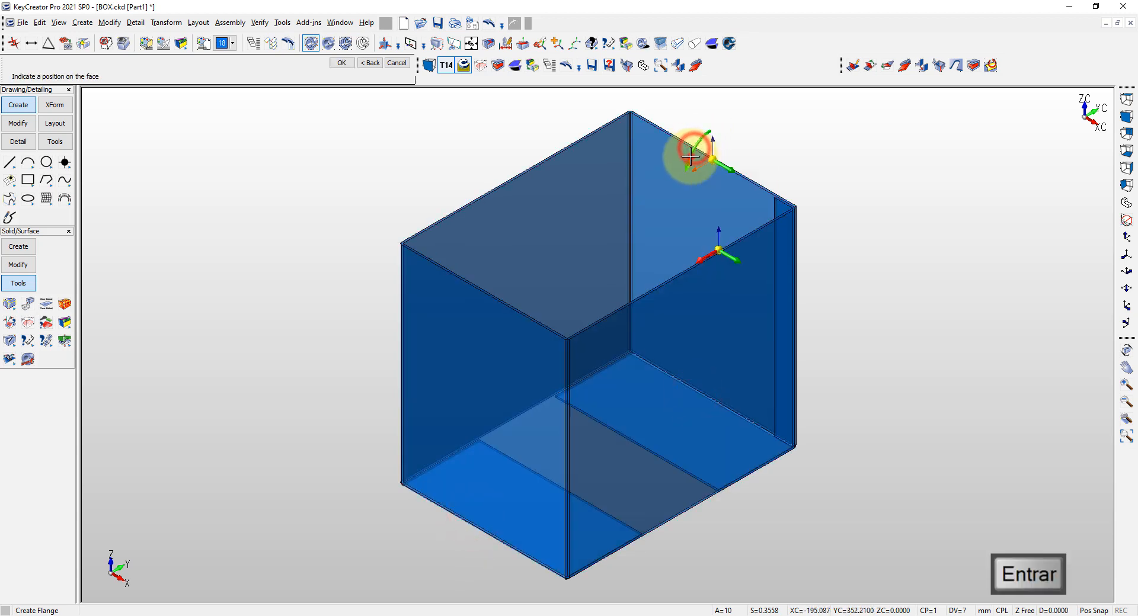
{"action": "left_click", "coordinate": [487, 287]}
{"action": "key", "text": "alt+a"}
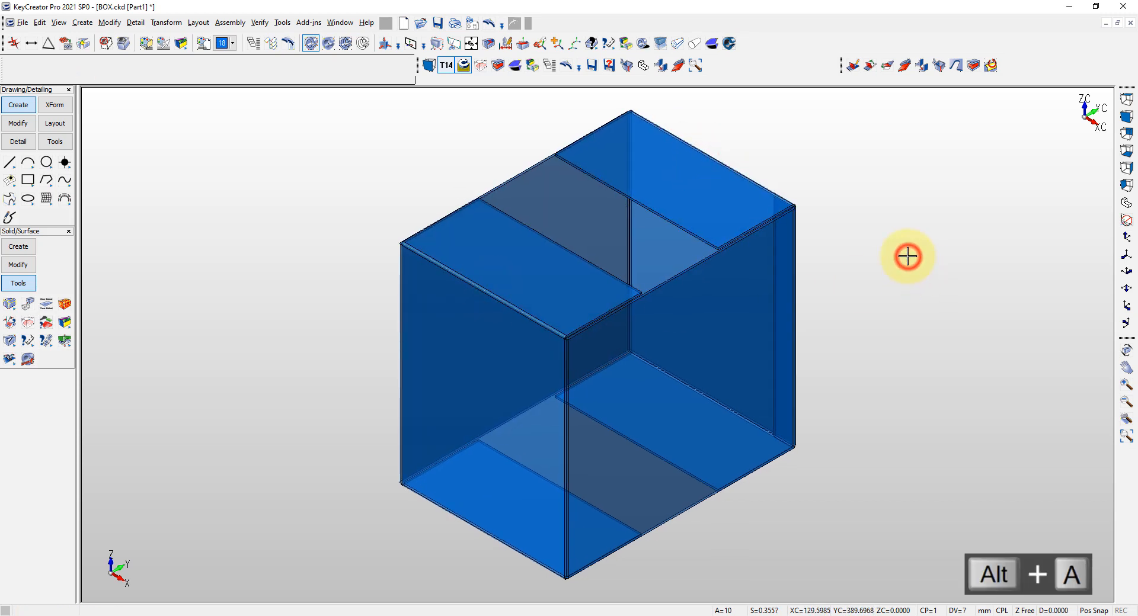
{"action": "left_click", "coordinate": [917, 226]}
Add 90° flanges, 136 mm long with 0.5 bend radius and custom width, to the top and bottom edges of both longer walls.
{"action": "left_click", "coordinate": [905, 65]}
{"action": "left_click_drag", "start_coordinate": [317, 110], "coordinate": [930, 127]}
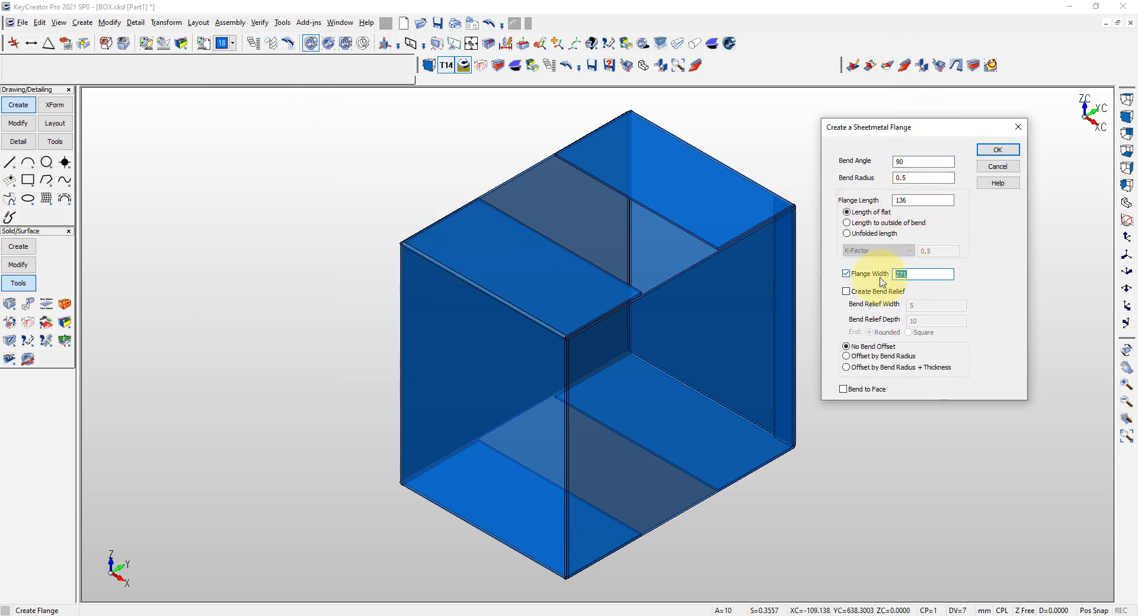
{"action": "left_click", "coordinate": [995, 152]}
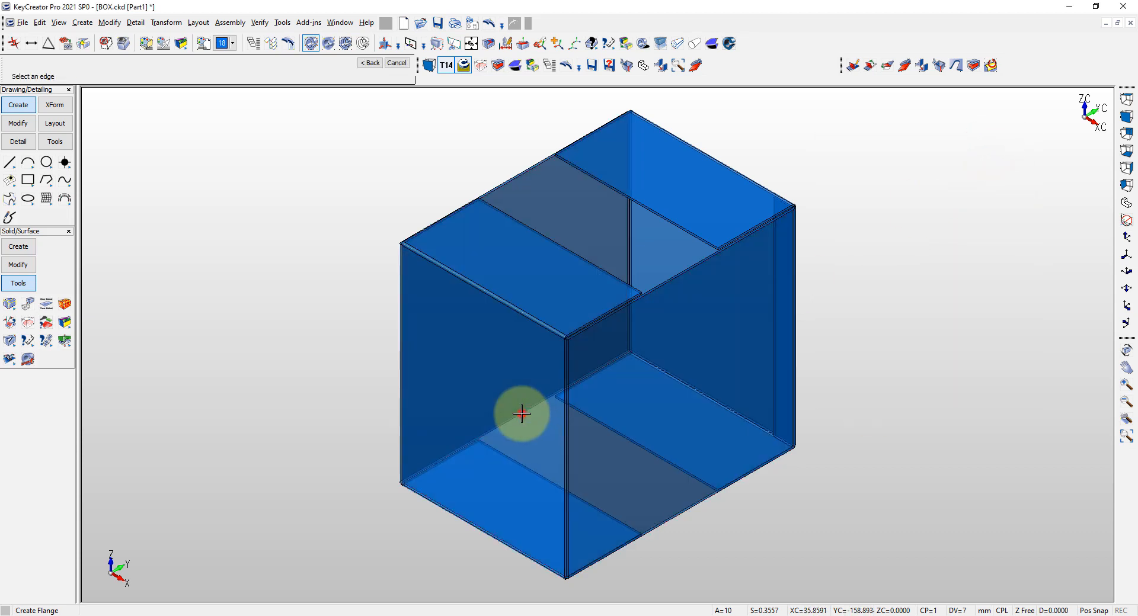
{"action": "key", "text": "Return"}
{"action": "key", "text": "Return"}
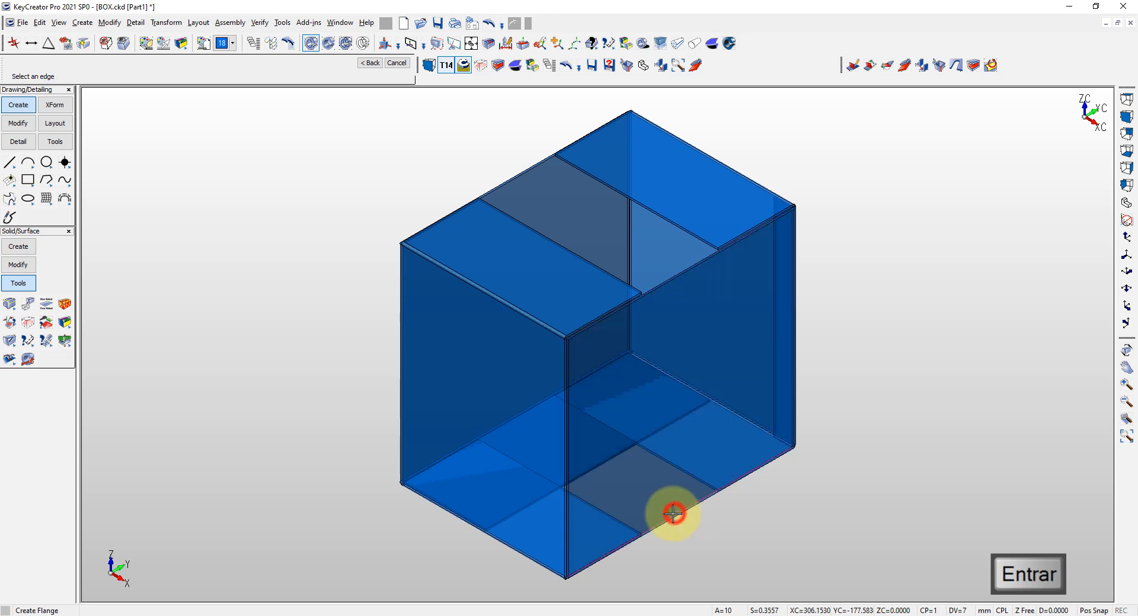
{"action": "left_click", "coordinate": [674, 514]}
{"action": "left_click", "coordinate": [648, 508]}
{"action": "key", "text": "Return"}
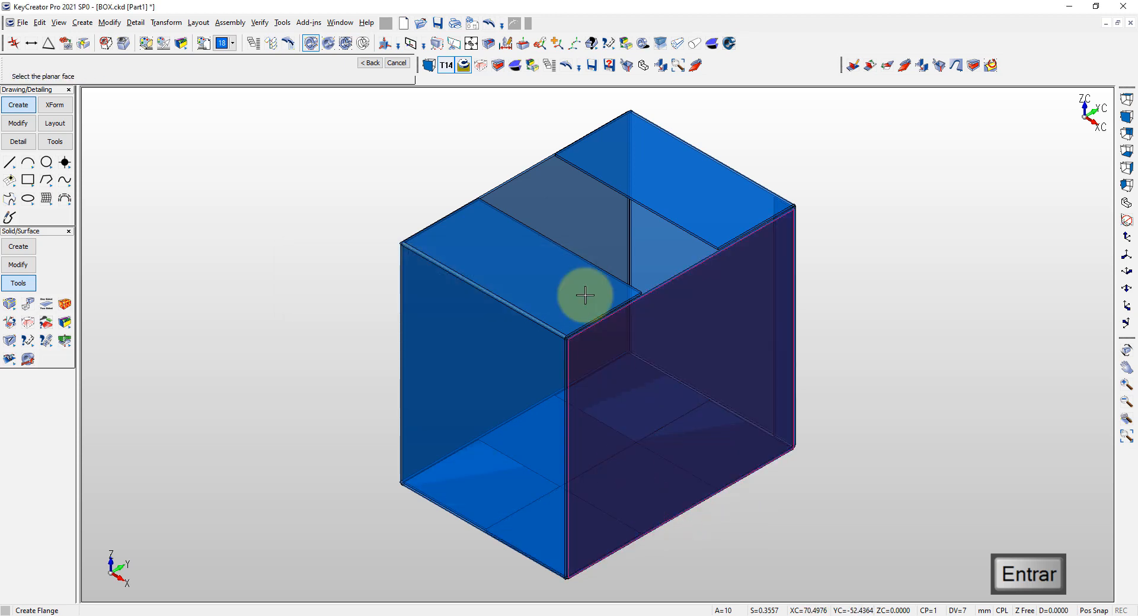
{"action": "left_click", "coordinate": [521, 173]}
{"action": "left_click", "coordinate": [525, 173]}
{"action": "key", "text": "Return"}
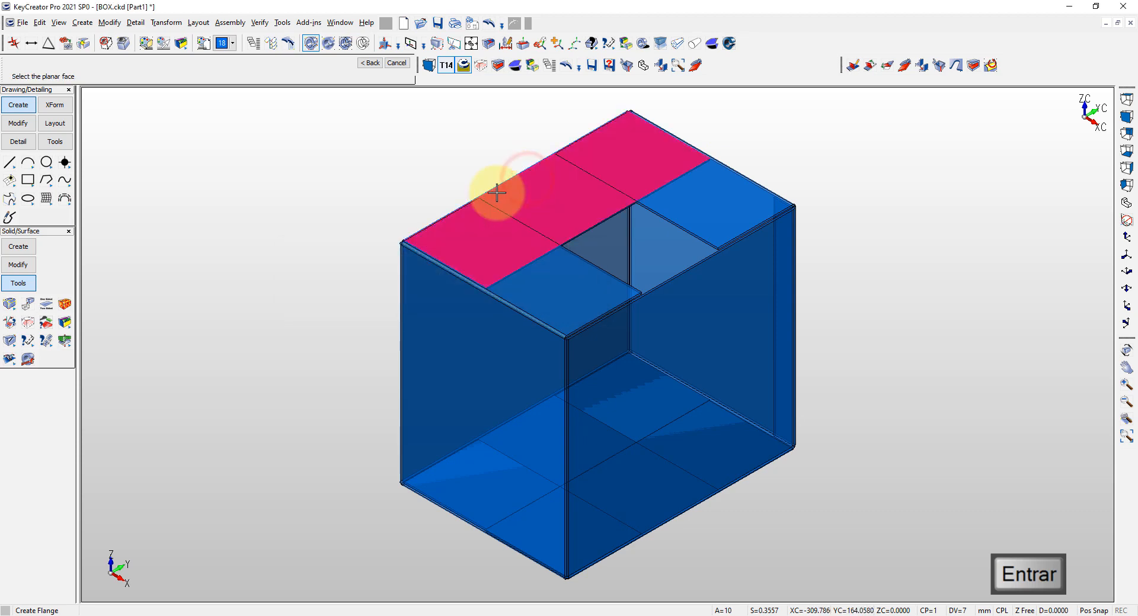
{"action": "key", "text": "Escape"}
Move the two bottom flanges of the longer walls down by about 3 mm with Dynamic Move.
{"action": "key", "text": "alt+2"}
{"action": "key", "text": "alt+a"}
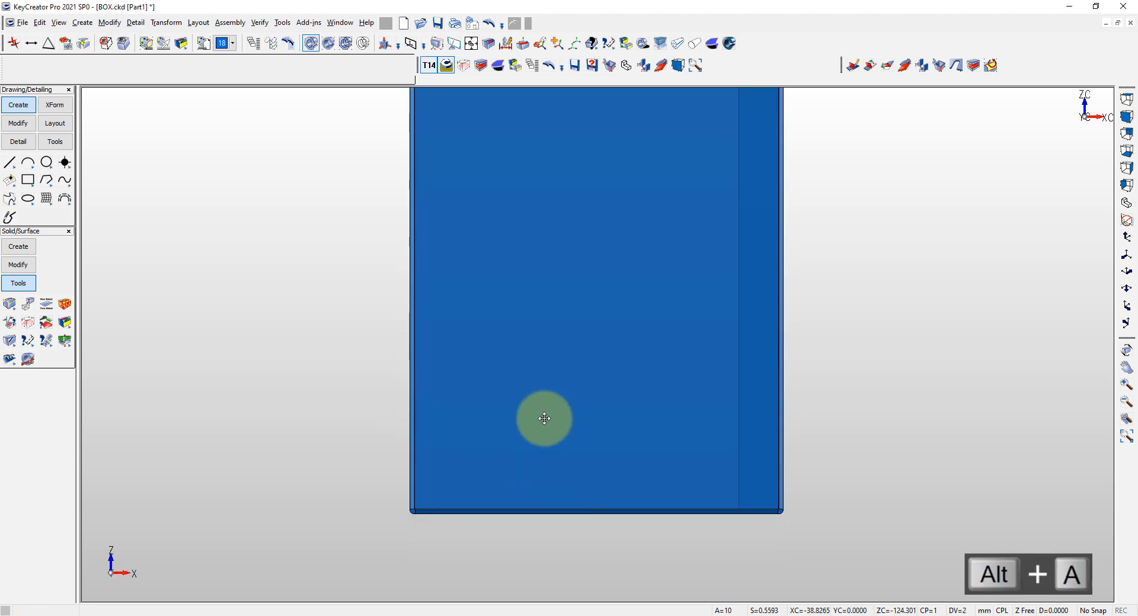
{"action": "left_click", "coordinate": [540, 43]}
{"action": "key", "text": "F3"}
{"action": "left_click", "coordinate": [350, 343]}
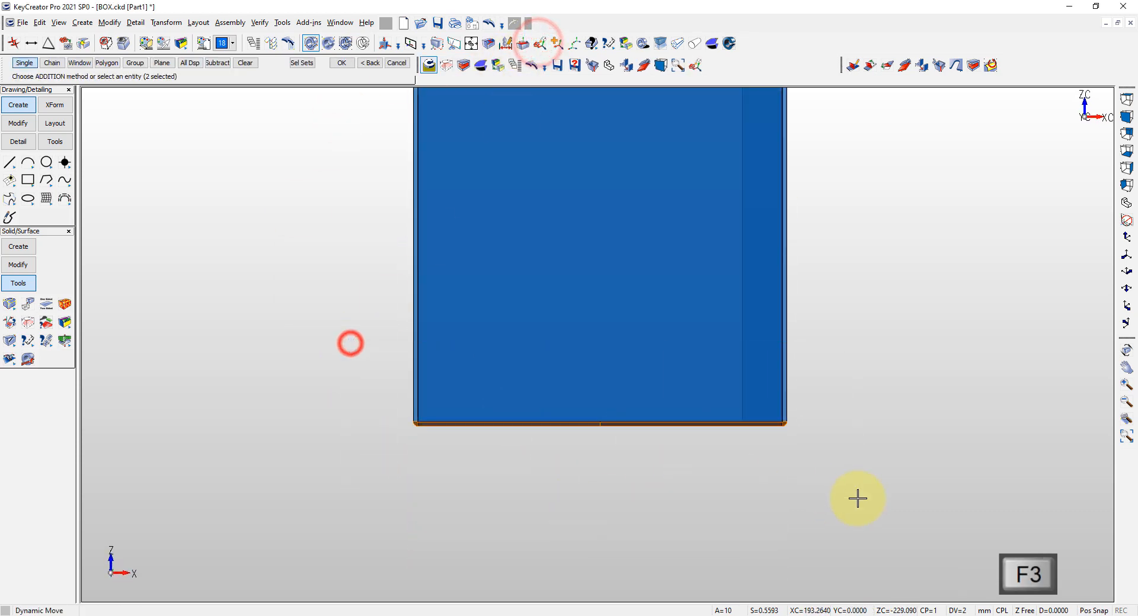
{"action": "key", "text": "Return"}
{"action": "scroll", "coordinate": [439, 411], "scroll_direction": "up", "scroll_amount": 10}
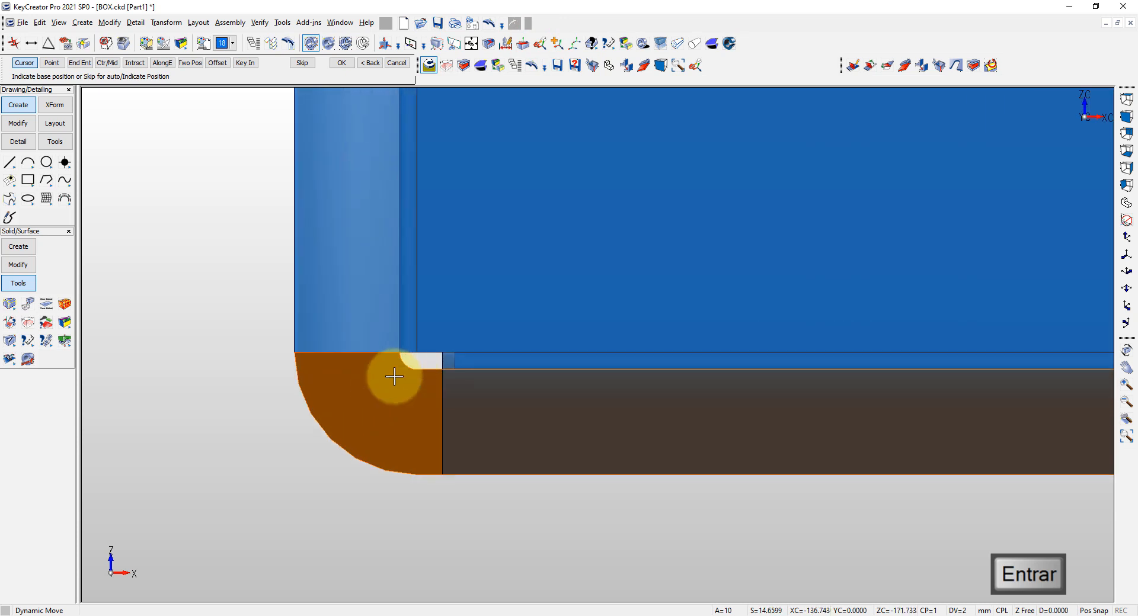
{"action": "left_click", "coordinate": [420, 366]}
{"action": "left_click_drag", "start_coordinate": [420, 353], "coordinate": [418, 469]}
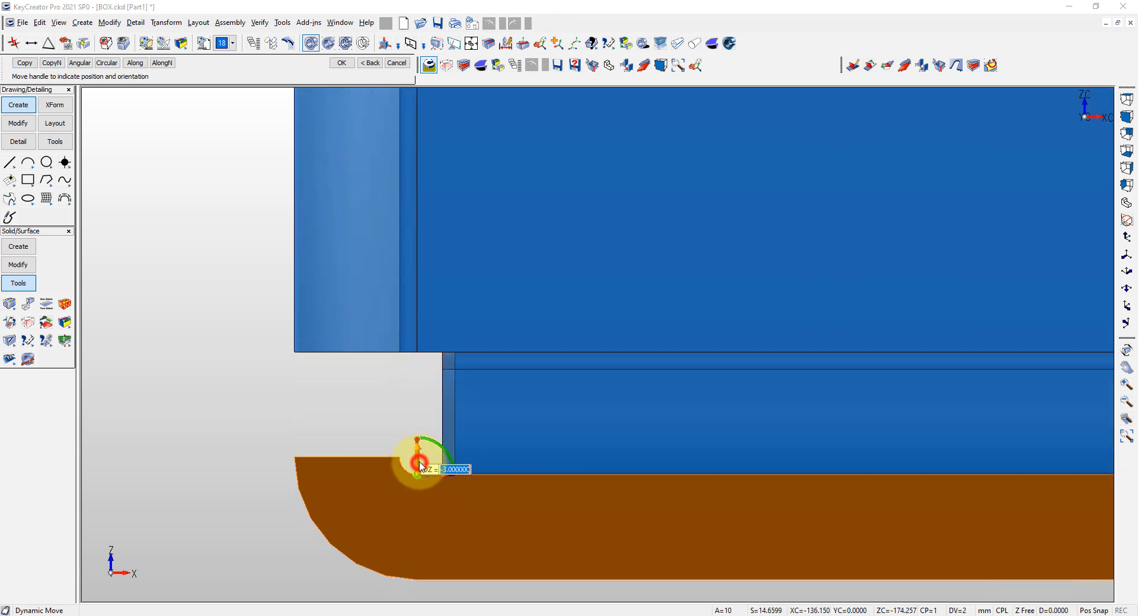
{"action": "key", "text": "Return"}
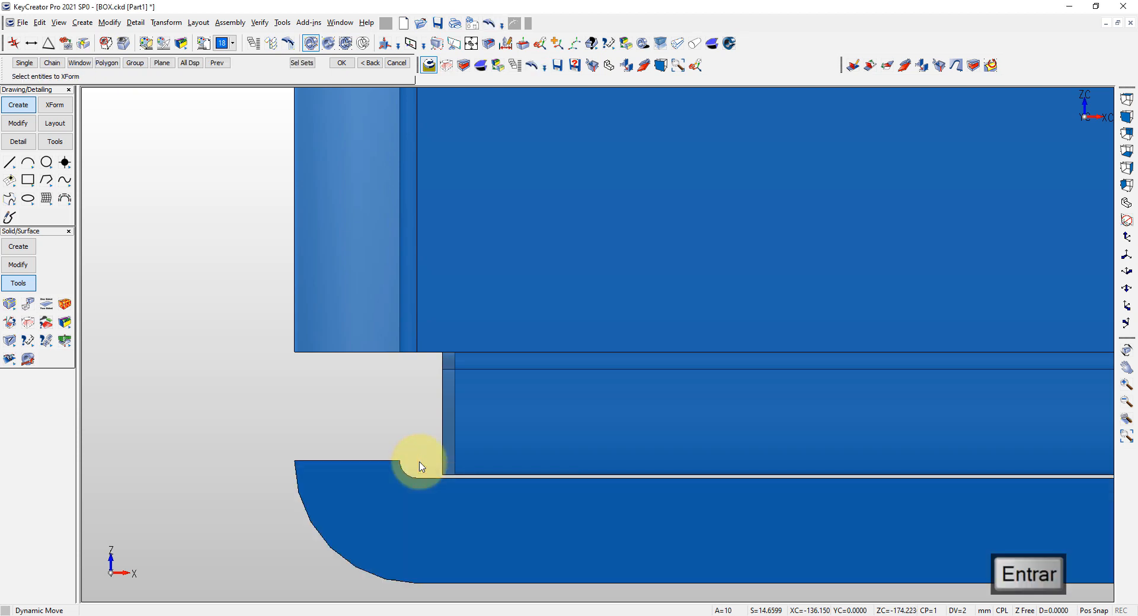
{"action": "key", "text": "Escape"}
Pick the small end faces at both corners of the lowered bottom flange's bend for a Dynamic Face edit.
{"action": "left_click", "coordinate": [526, 48]}
{"action": "key", "text": "F3"}
{"action": "left_click_drag", "start_coordinate": [269, 409], "coordinate": [411, 470]}
{"action": "key", "text": "alt+a"}
{"action": "key", "text": "alt+w"}
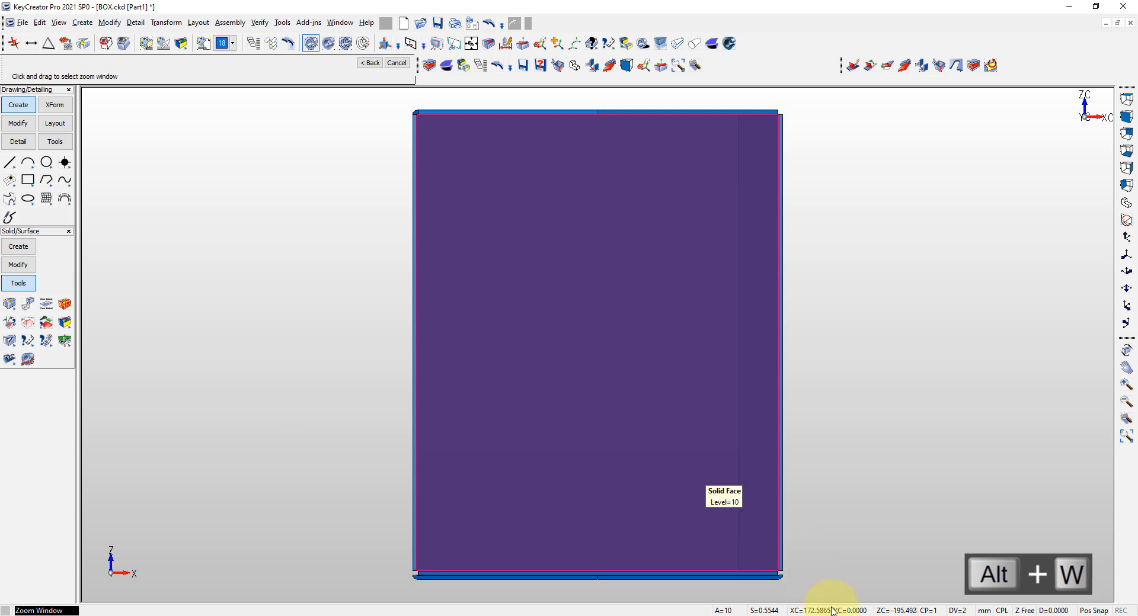
{"action": "left_click_drag", "start_coordinate": [805, 591], "coordinate": [766, 564]}
{"action": "left_click_drag", "start_coordinate": [451, 249], "coordinate": [566, 290]}
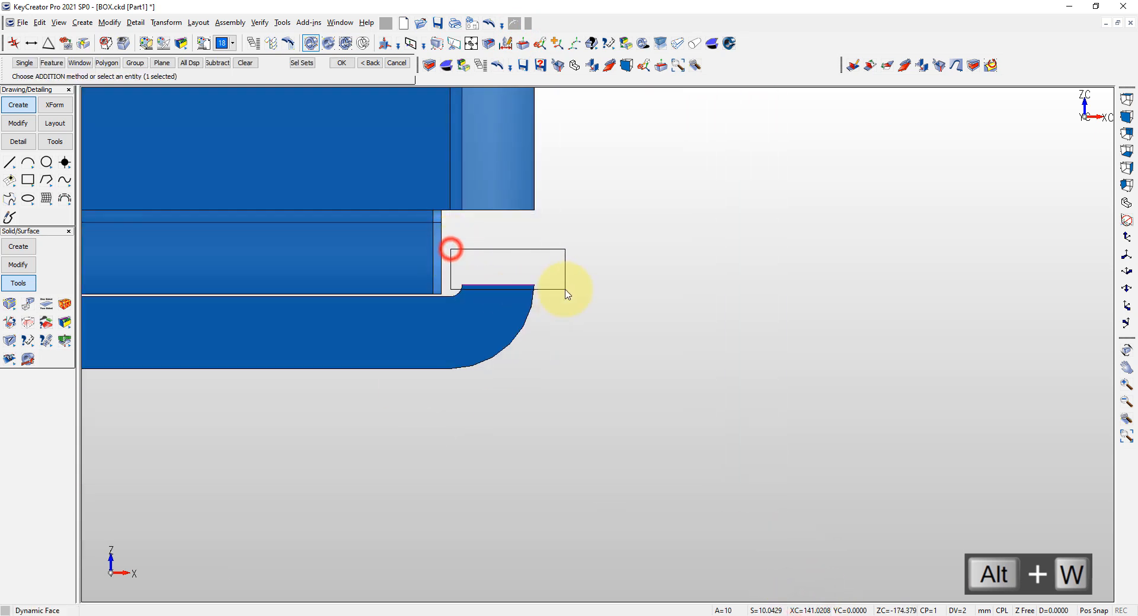
{"action": "key", "text": "alt+a"}
{"action": "key", "text": "Return"}
Try to move the picked end faces vertically with Dynamic Face's XForm option.
{"action": "scroll", "coordinate": [393, 516], "scroll_direction": "up", "scroll_amount": 5}
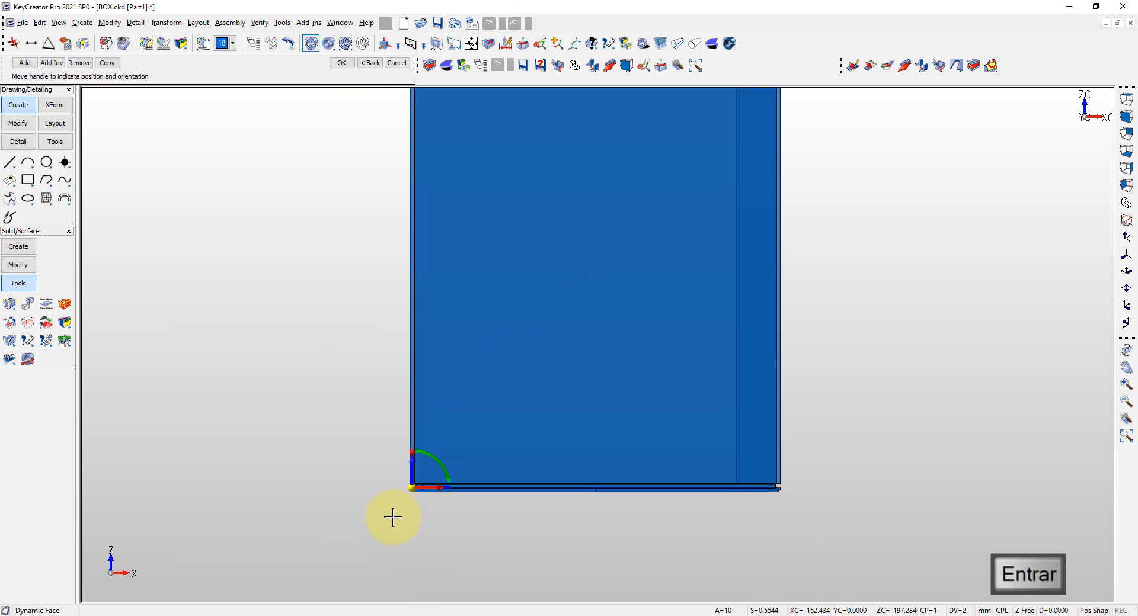
{"action": "scroll", "coordinate": [430, 462], "scroll_direction": "up", "scroll_amount": 2}
{"action": "right_click", "coordinate": [388, 455]}
{"action": "left_click", "coordinate": [423, 463]}
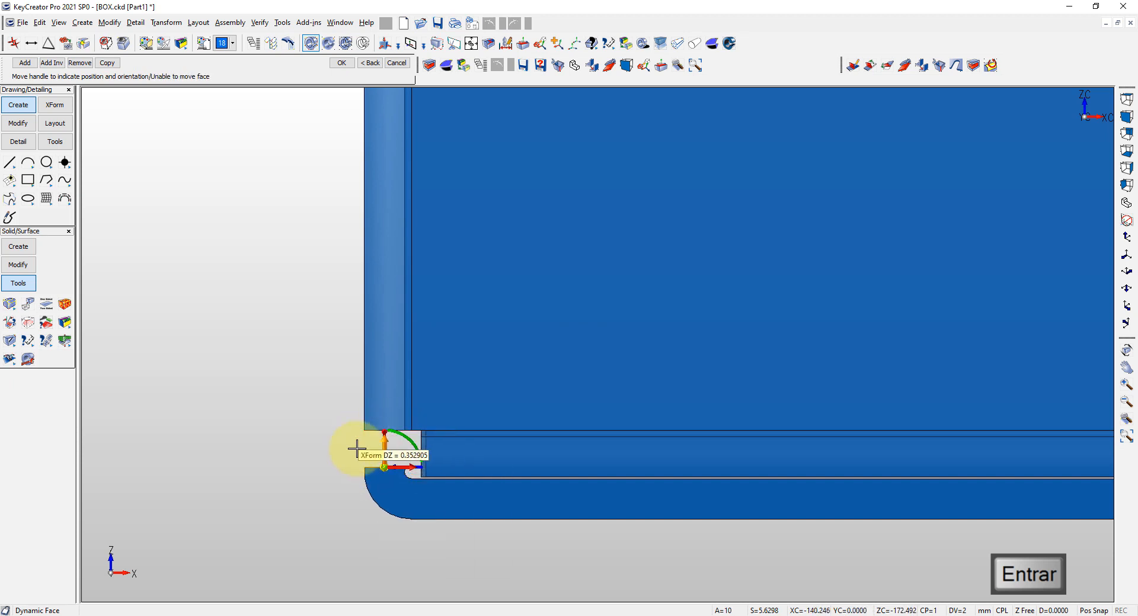
{"action": "left_click_drag", "start_coordinate": [357, 449], "coordinate": [358, 454]}
{"action": "left_click", "coordinate": [379, 451]}
{"action": "key", "text": "Return"}
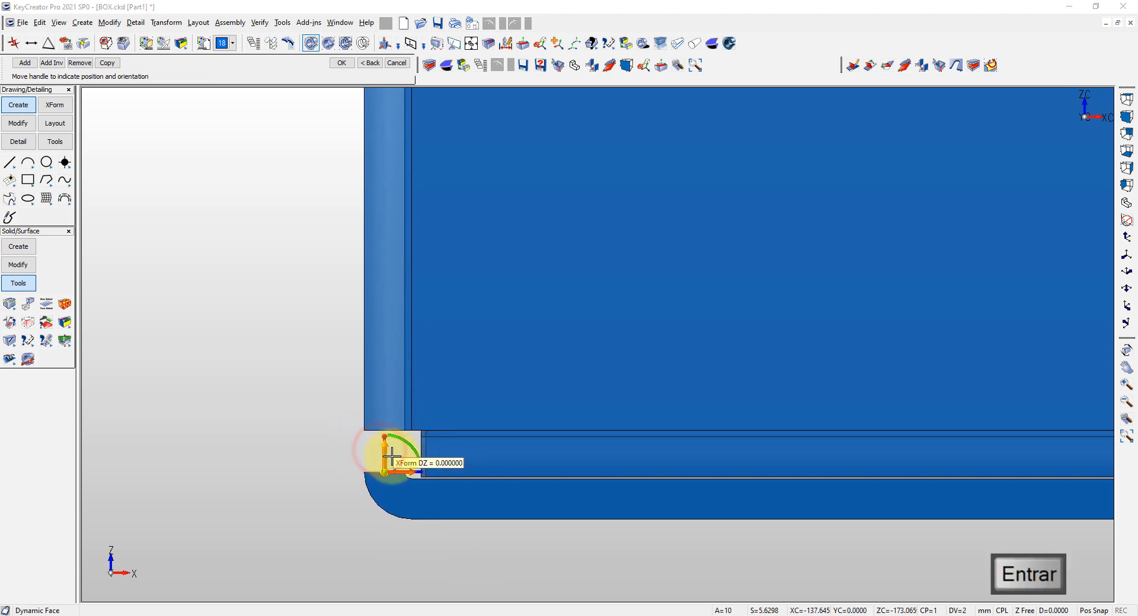
Extrude the picked end faces up to the lower edge of the box wall using Dynamic Face's Extrude option.
{"action": "right_click", "coordinate": [392, 454]}
{"action": "left_click", "coordinate": [426, 498]}
{"action": "left_click_drag", "start_coordinate": [383, 457], "coordinate": [362, 429]}
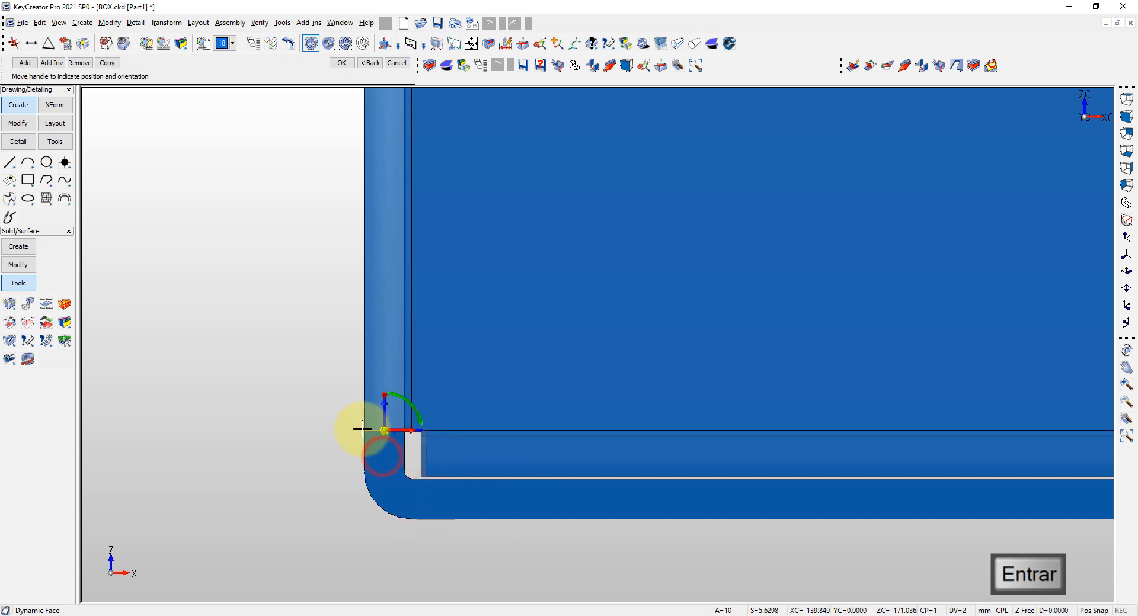
{"action": "key", "text": "Escape"}
Unite the lowered bottom flanges with the box body.
{"action": "right_click", "coordinate": [292, 279]}
{"action": "left_click", "coordinate": [301, 288]}
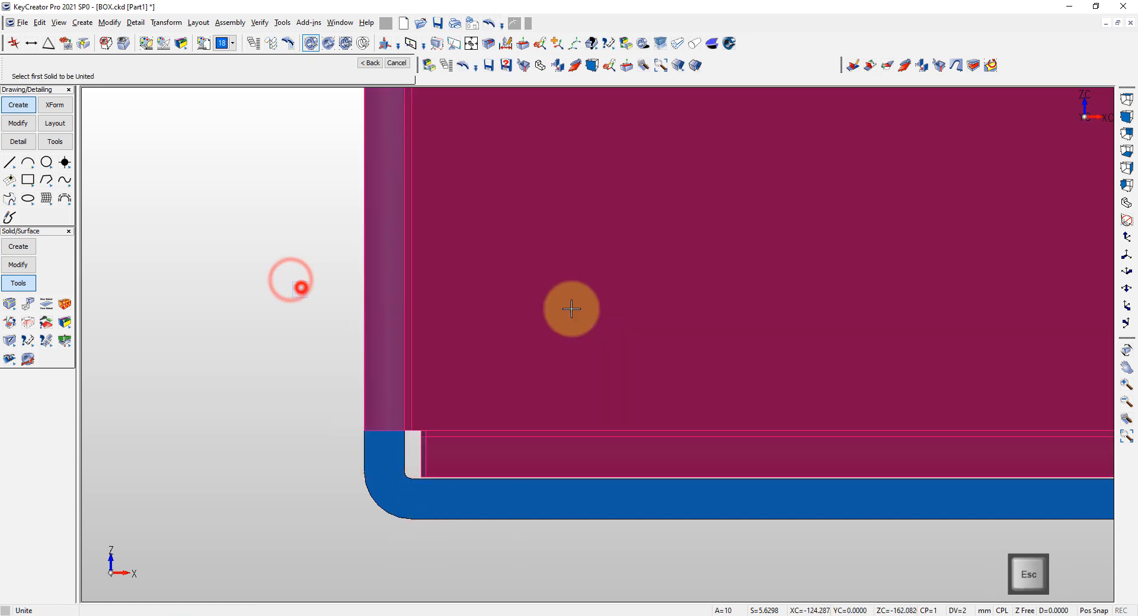
{"action": "left_click", "coordinate": [572, 309]}
{"action": "left_click", "coordinate": [515, 508]}
{"action": "key", "text": "alt+a"}
{"action": "key", "text": "Return"}
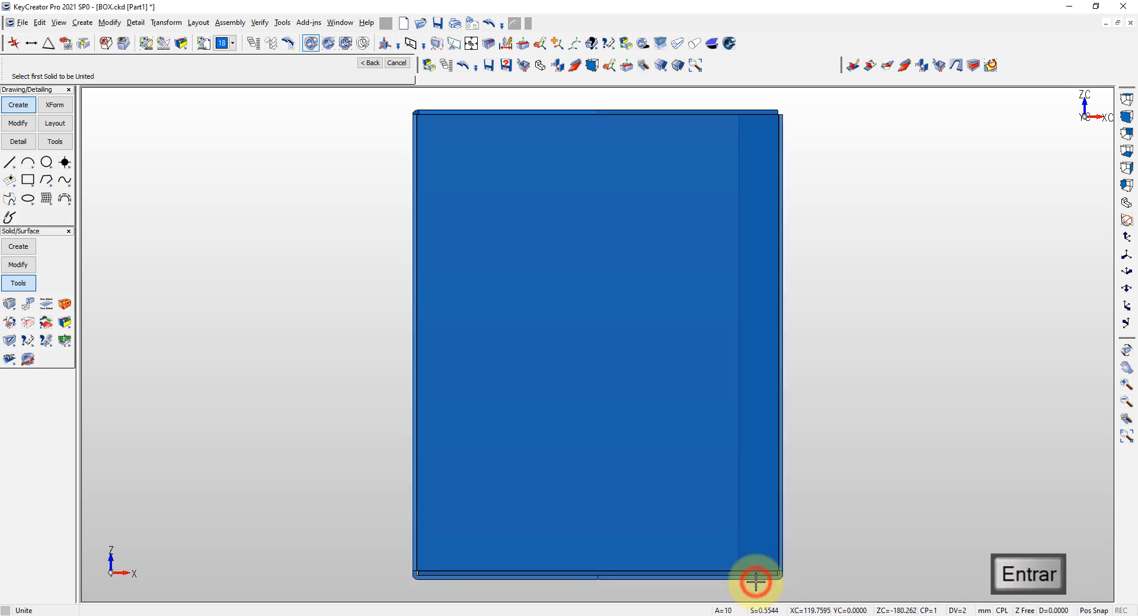
{"action": "key", "text": "alt+7"}
{"action": "key", "text": "alt+a"}
{"action": "key", "text": "Escape"}
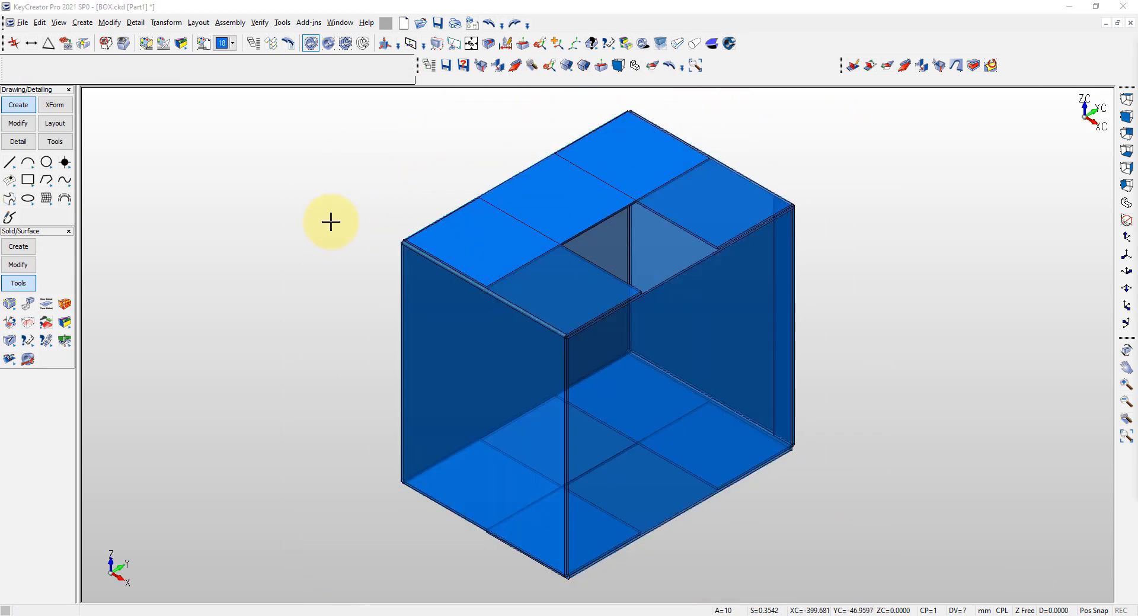
Move the longer wall's top flange up by about 3 mm with Dynamic Move.
{"action": "left_click", "coordinate": [330, 222]}
{"action": "key", "text": "alt+2"}
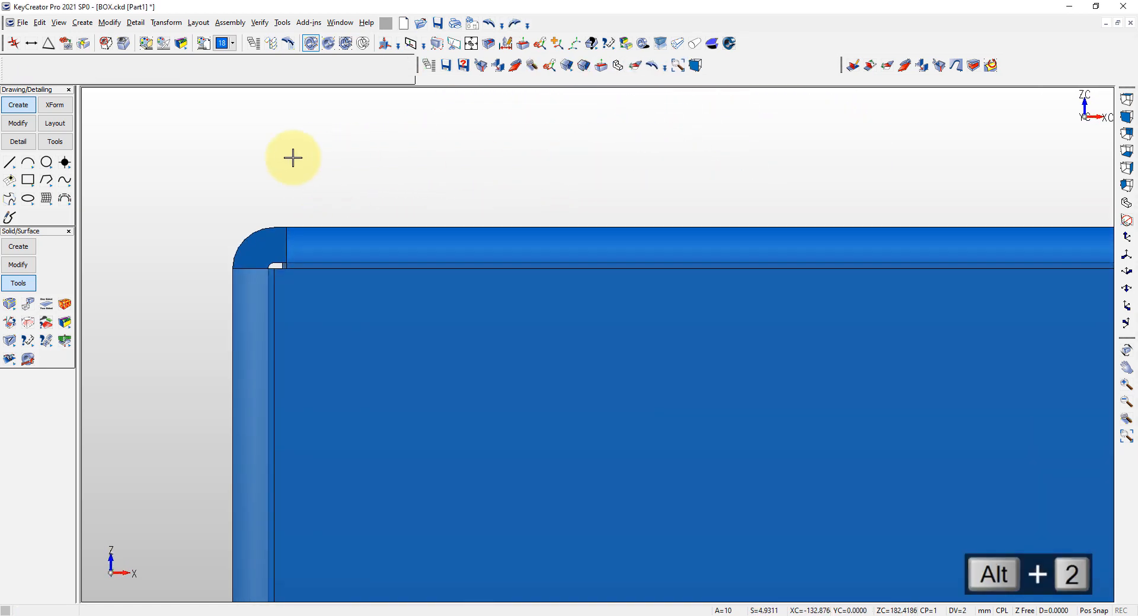
{"action": "key", "text": "Escape"}
{"action": "left_click", "coordinate": [541, 46]}
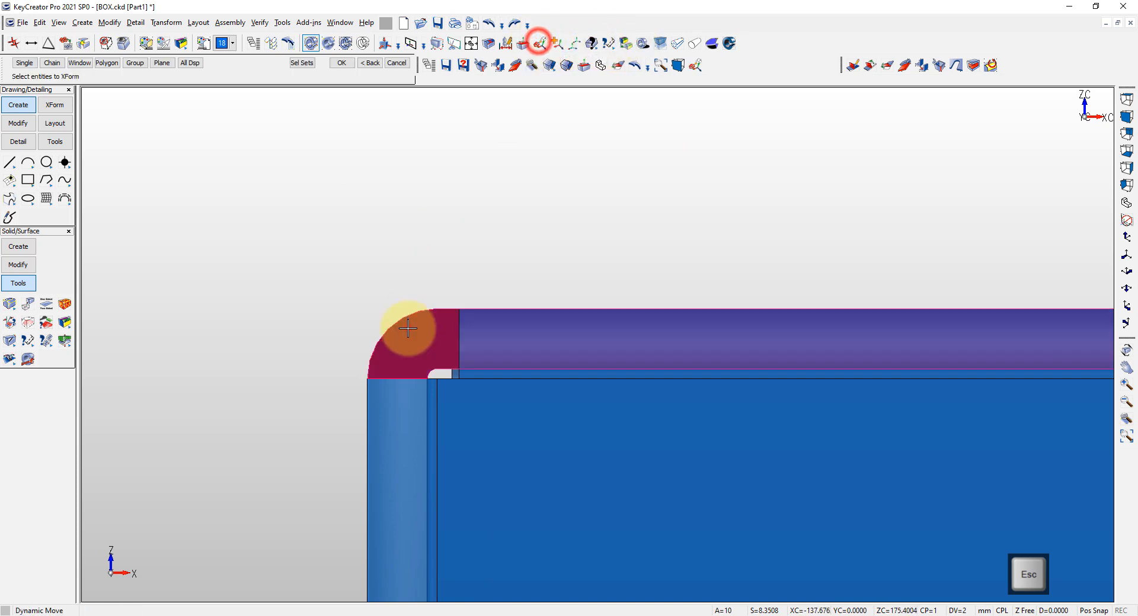
{"action": "left_click", "coordinate": [408, 328]}
{"action": "key", "text": "Return"}
{"action": "left_click", "coordinate": [436, 367]}
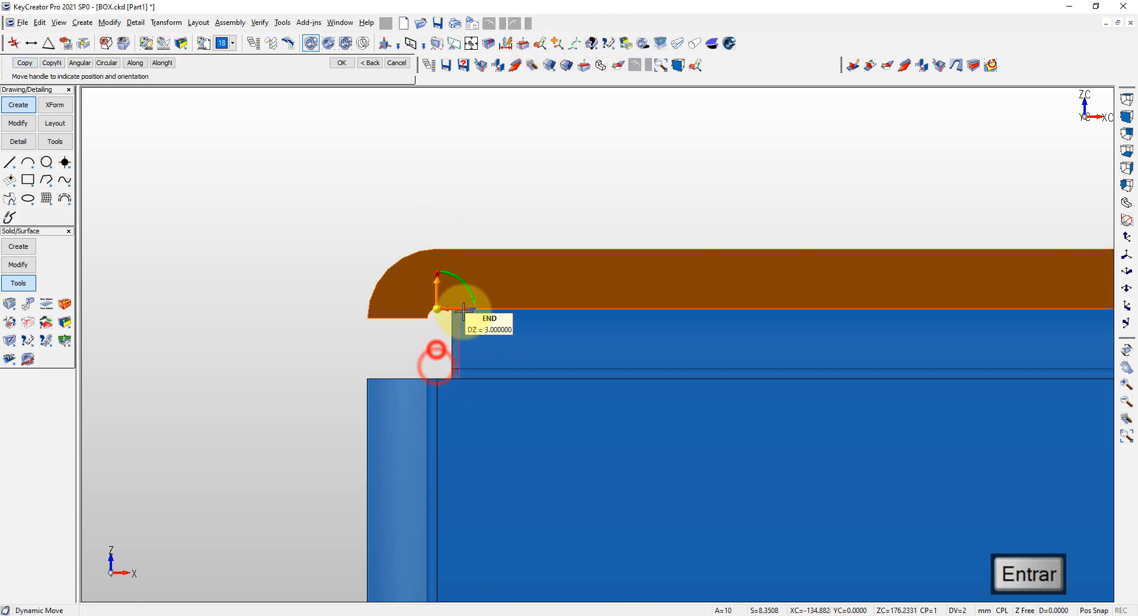
{"action": "left_click", "coordinate": [433, 297]}
Extrude the raised top flange's end face down to the upper edge of the box wall with Dynamic Face.
{"action": "key", "text": "F3"}
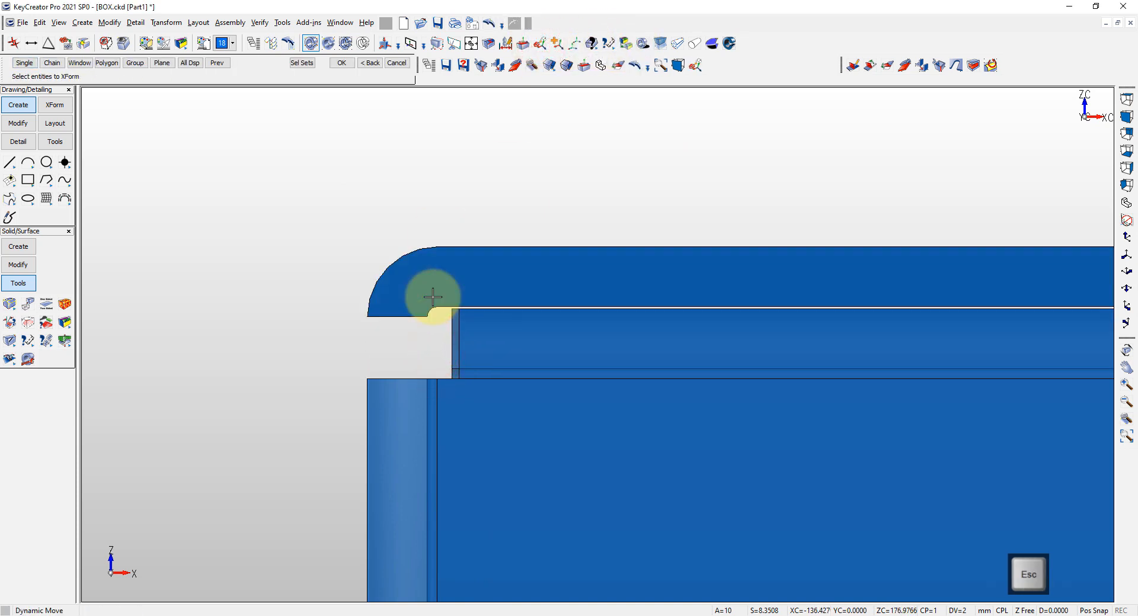
{"action": "left_click", "coordinate": [355, 304]}
{"action": "left_click", "coordinate": [421, 326]}
{"action": "key", "text": "Return"}
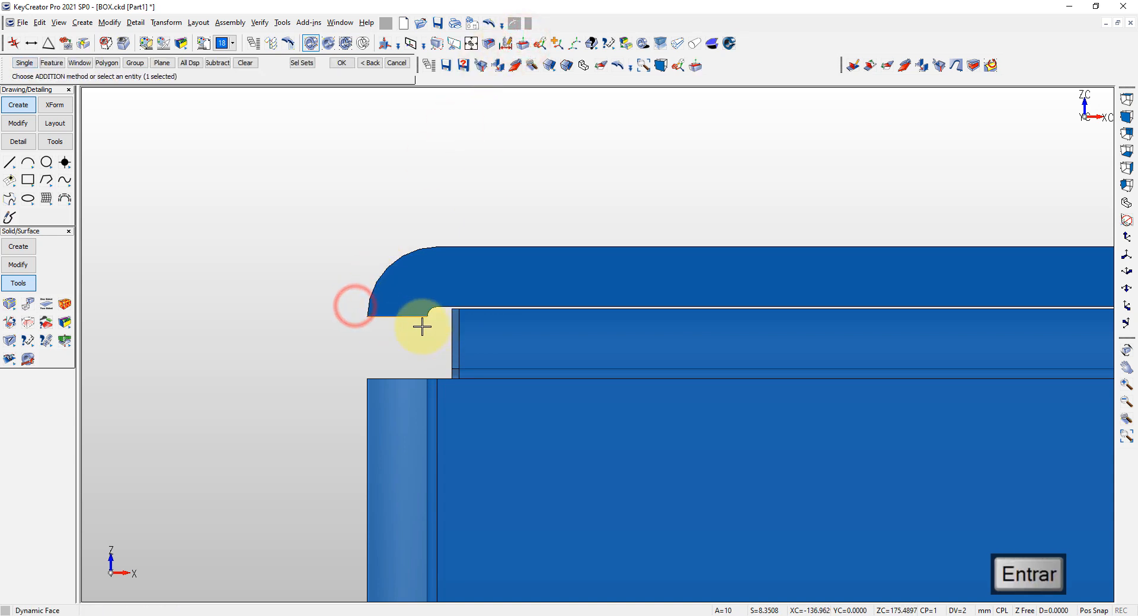
{"action": "right_click", "coordinate": [402, 336]}
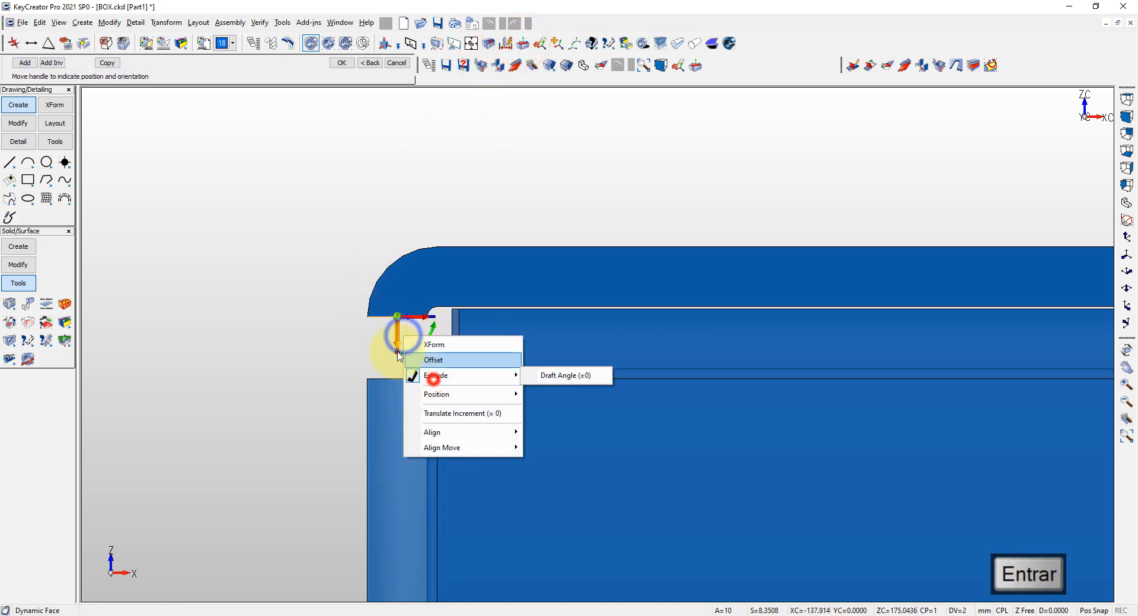
{"action": "key", "text": "Escape"}
{"action": "left_click_drag", "start_coordinate": [397, 337], "coordinate": [364, 382]}
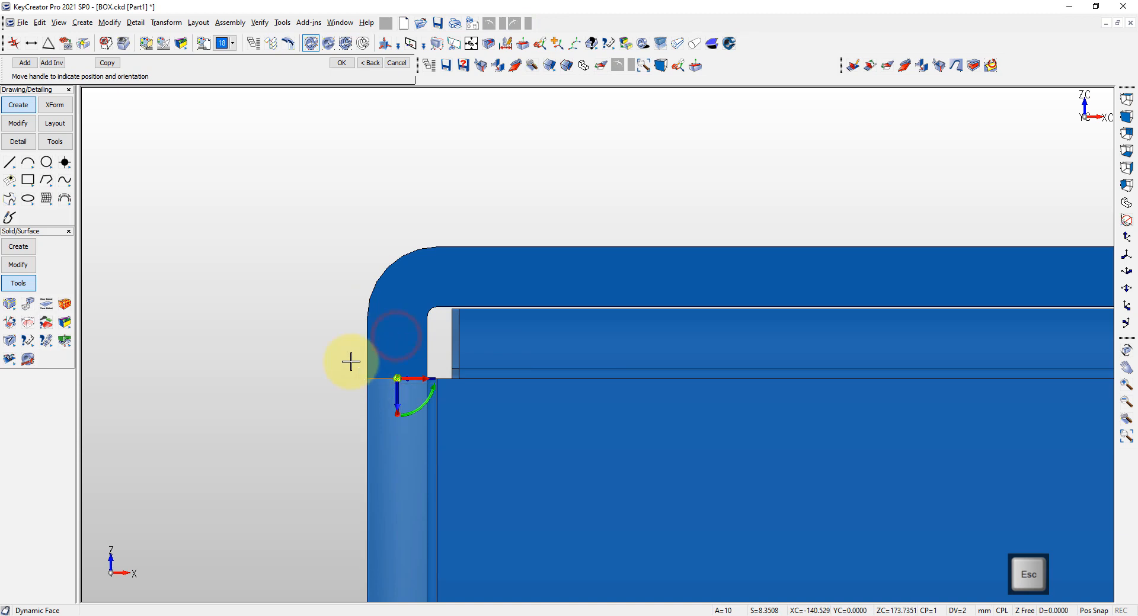
{"action": "key", "text": "Escape"}
Unite the raised top flange with the box body.
{"action": "key", "text": "b"}
{"action": "left_click", "coordinate": [364, 369]}
{"action": "left_click", "coordinate": [402, 444]}
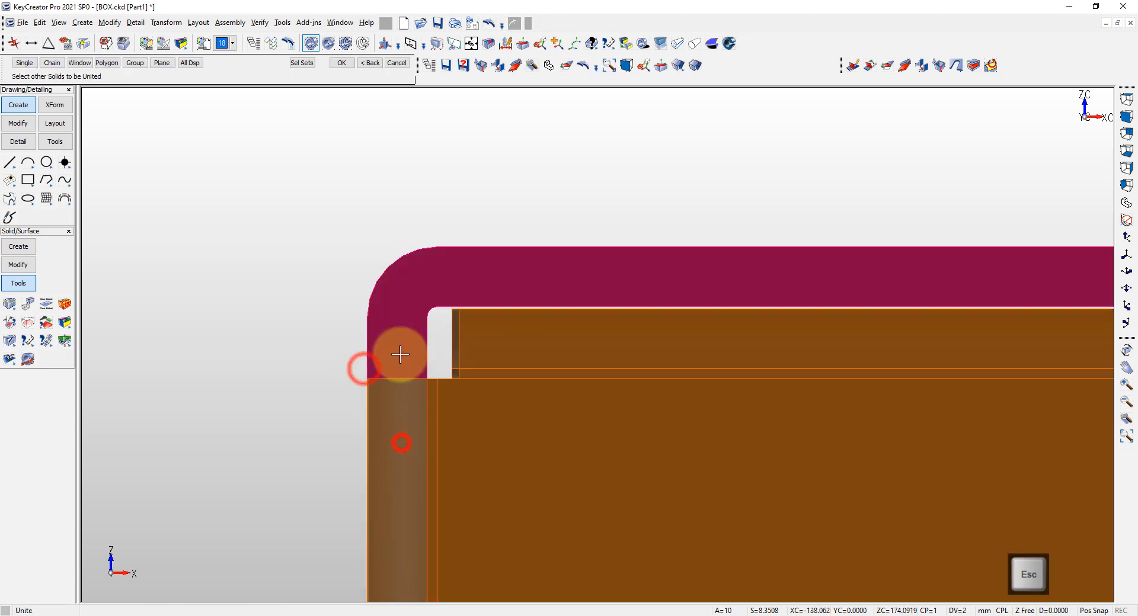
{"action": "left_click", "coordinate": [401, 354]}
{"action": "key", "text": "Return"}
{"action": "key", "text": "alt+7"}
{"action": "key", "text": "alt+a"}
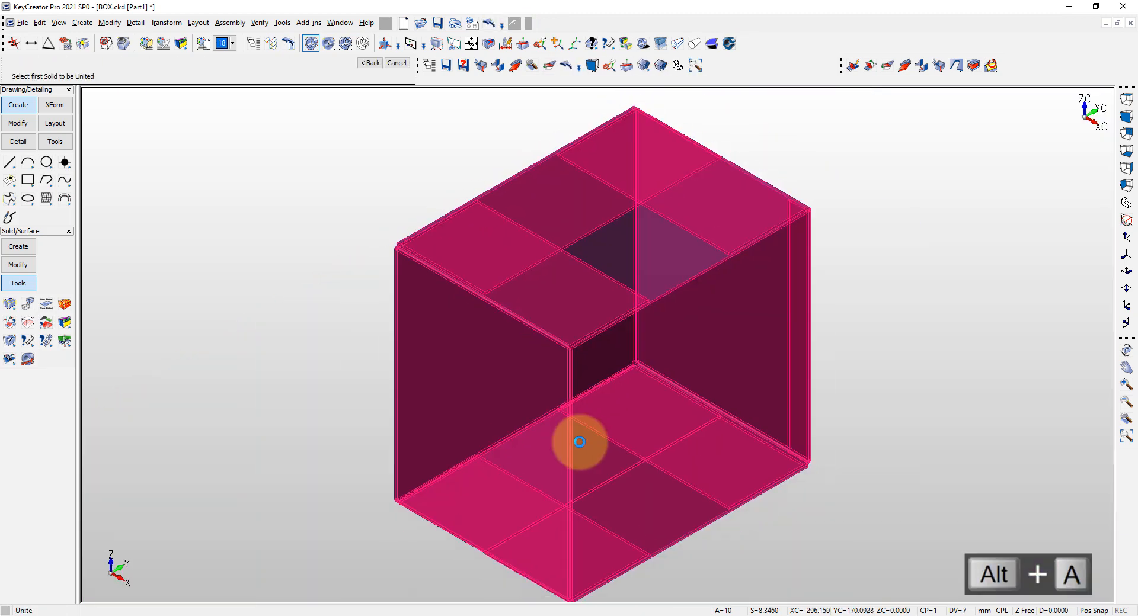
{"action": "middle_click_drag", "start_coordinate": [579, 447], "coordinate": [710, 349]}
{"action": "scroll", "coordinate": [716, 167], "scroll_direction": "up", "scroll_amount": 5}
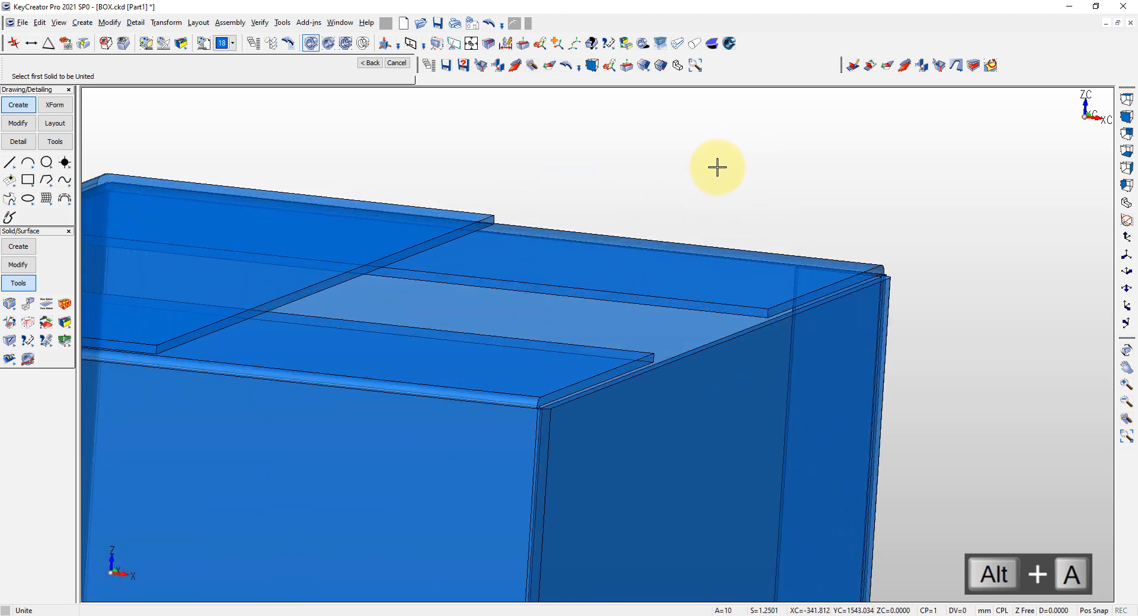
{"action": "key", "text": "Escape"}
Move the end faces of both shorter-wall top flanges inward by 4 mm using Dynamic Face's XForm option.
{"action": "left_click", "coordinate": [523, 46]}
{"action": "left_click", "coordinate": [572, 449]}
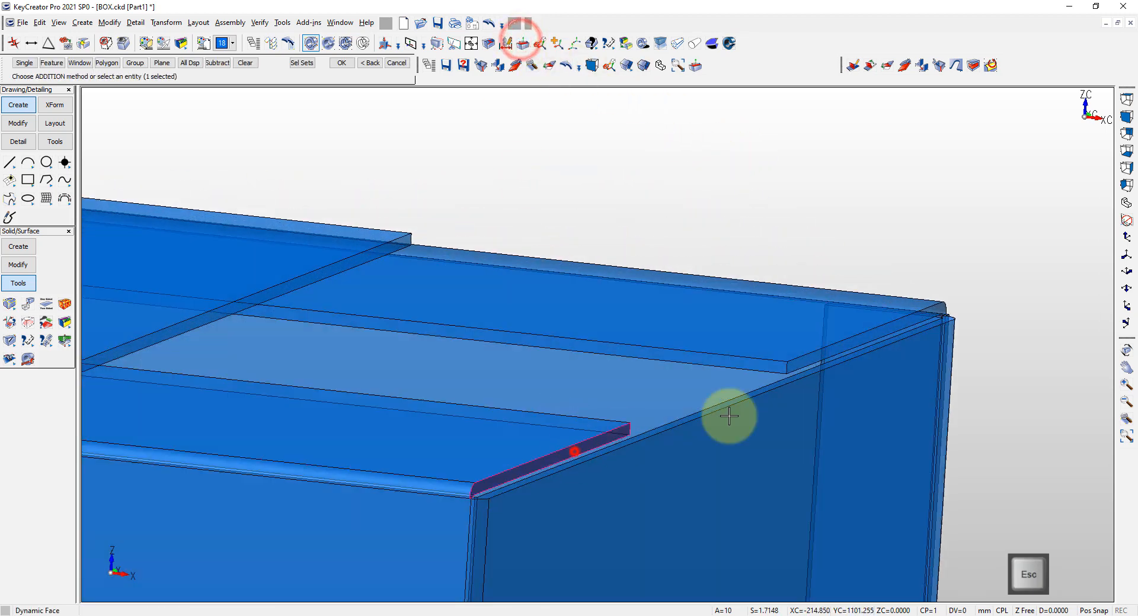
{"action": "left_click", "coordinate": [835, 349]}
{"action": "key", "text": "Return"}
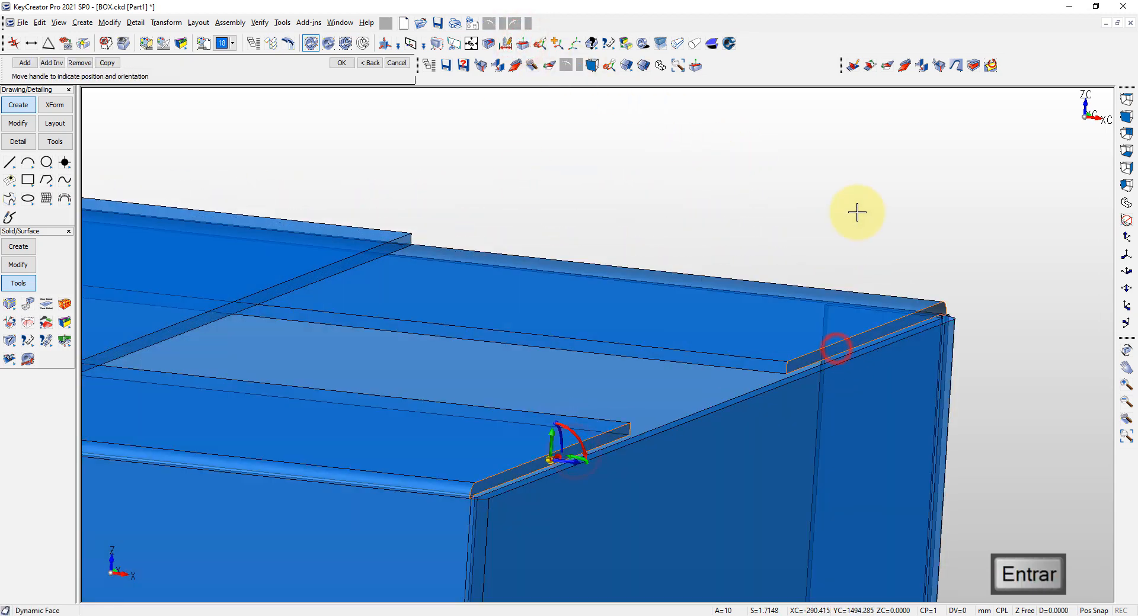
{"action": "right_click", "coordinate": [568, 468]}
{"action": "left_click", "coordinate": [593, 478]}
{"action": "left_click", "coordinate": [568, 464]}
{"action": "left_click", "coordinate": [507, 457]}
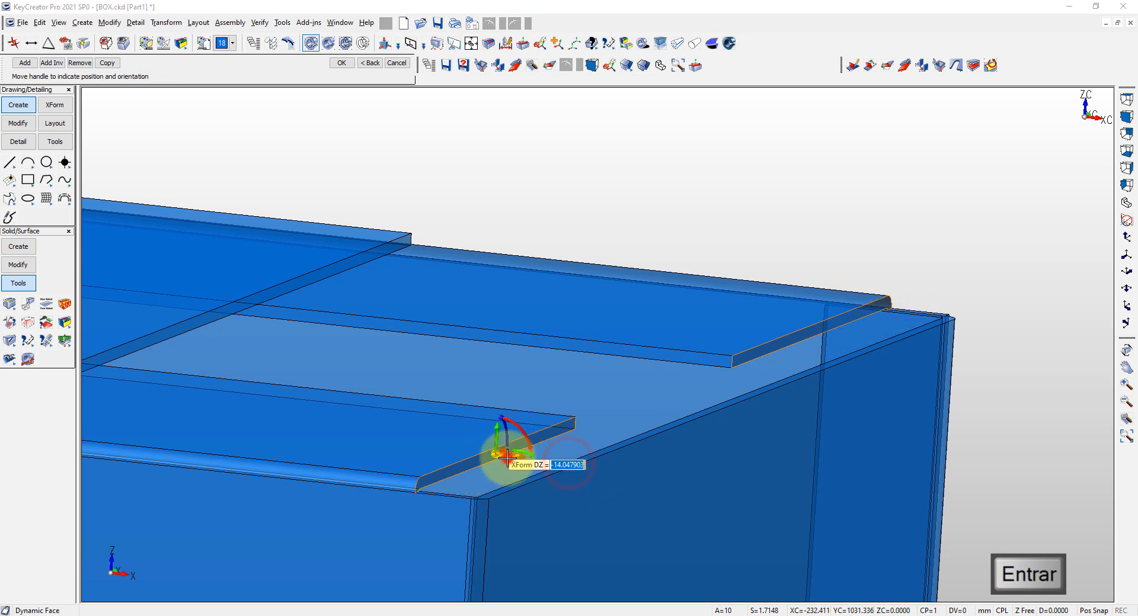
{"action": "type", "text": "-4"}
{"action": "key", "text": "Return"}
{"action": "key", "text": "Return"}
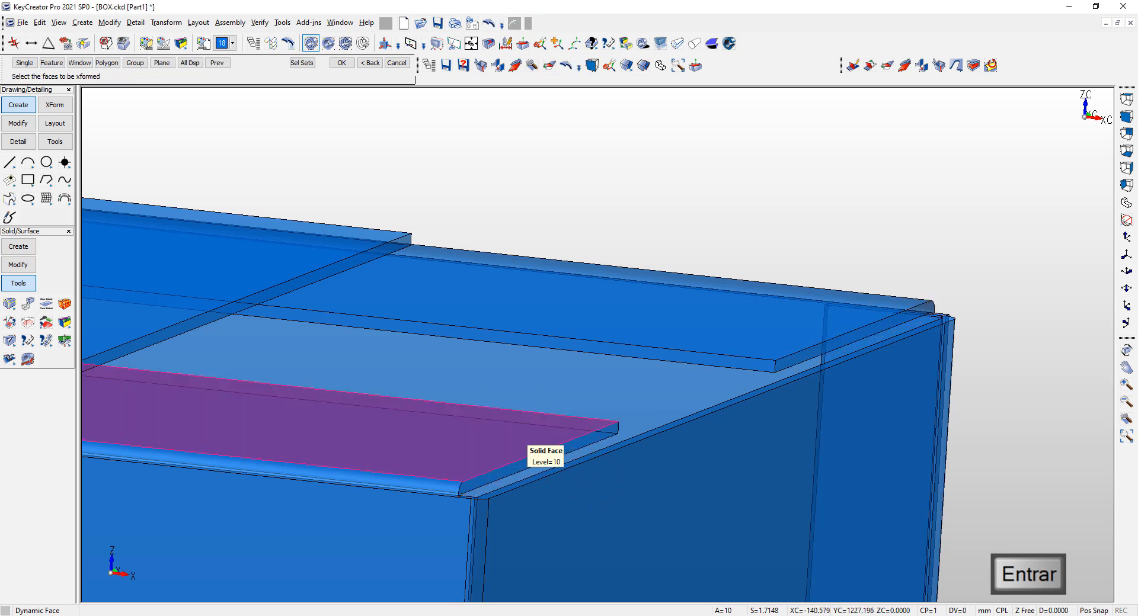
{"action": "key", "text": "Escape"}
Use Create Flange to complete the lid over the open top with a lip folding down inside the opposite long wall.
{"action": "left_click", "coordinate": [523, 45]}
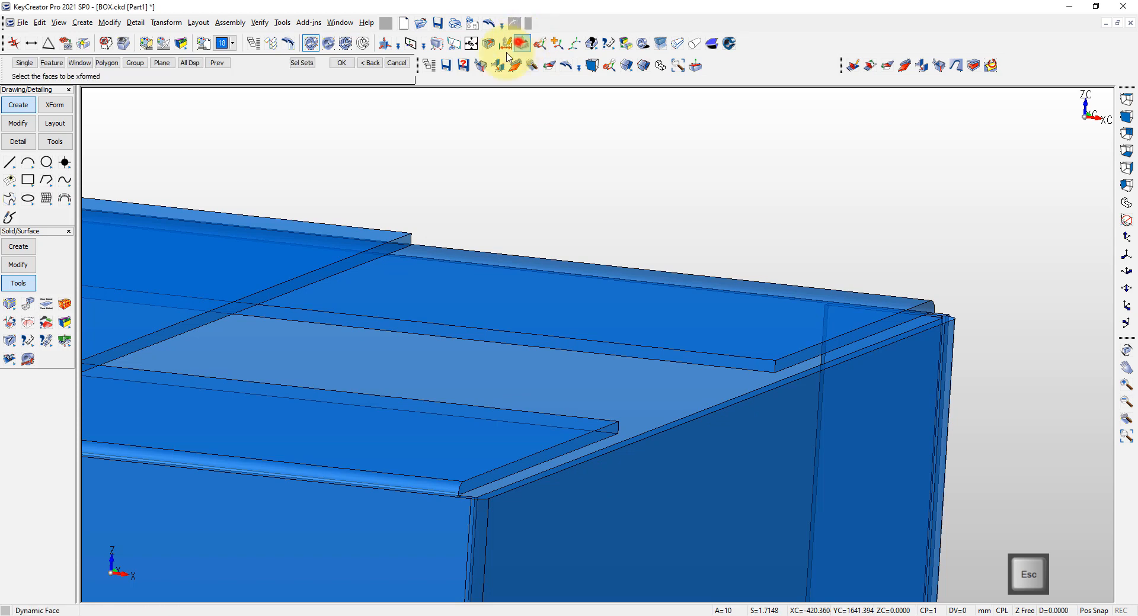
{"action": "left_click", "coordinate": [900, 67]}
{"action": "left_click_drag", "start_coordinate": [922, 129], "coordinate": [768, 103]}
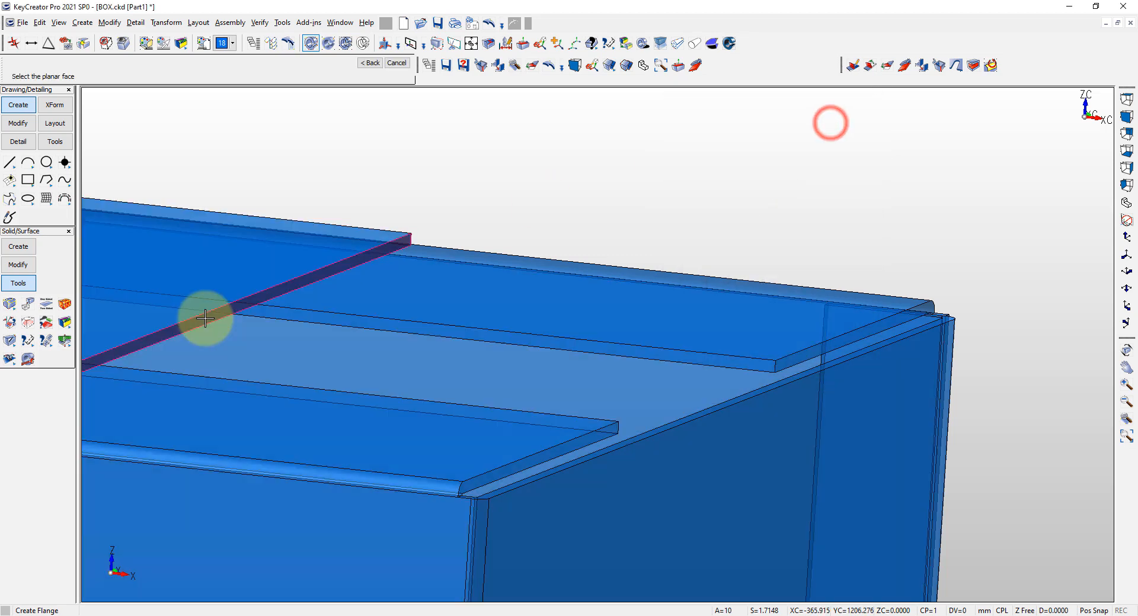
{"action": "left_click", "coordinate": [205, 323]}
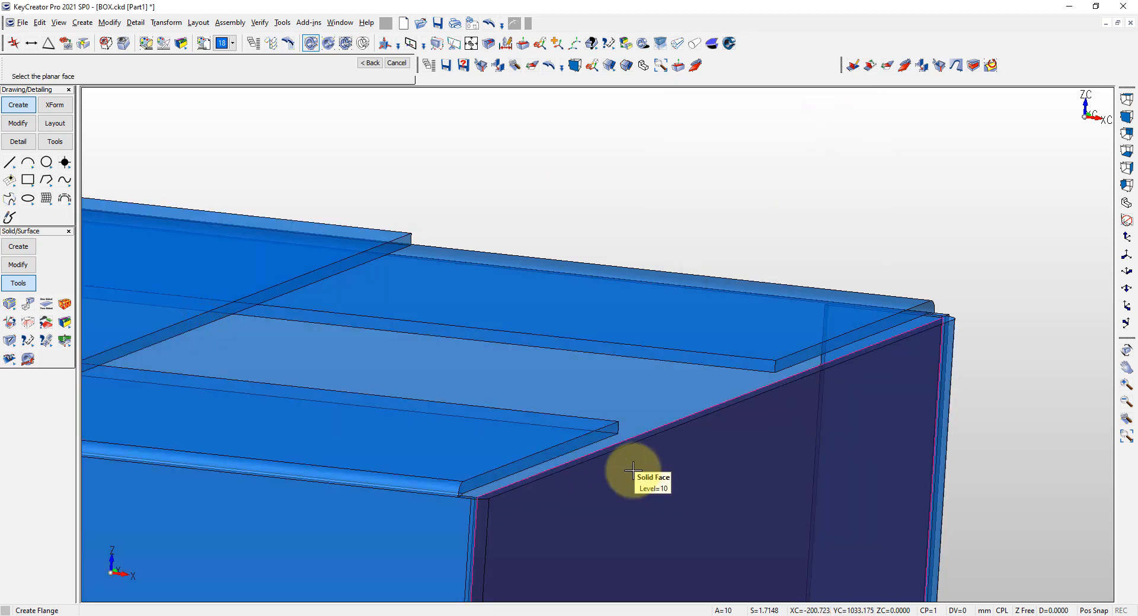
{"action": "left_click", "coordinate": [633, 471]}
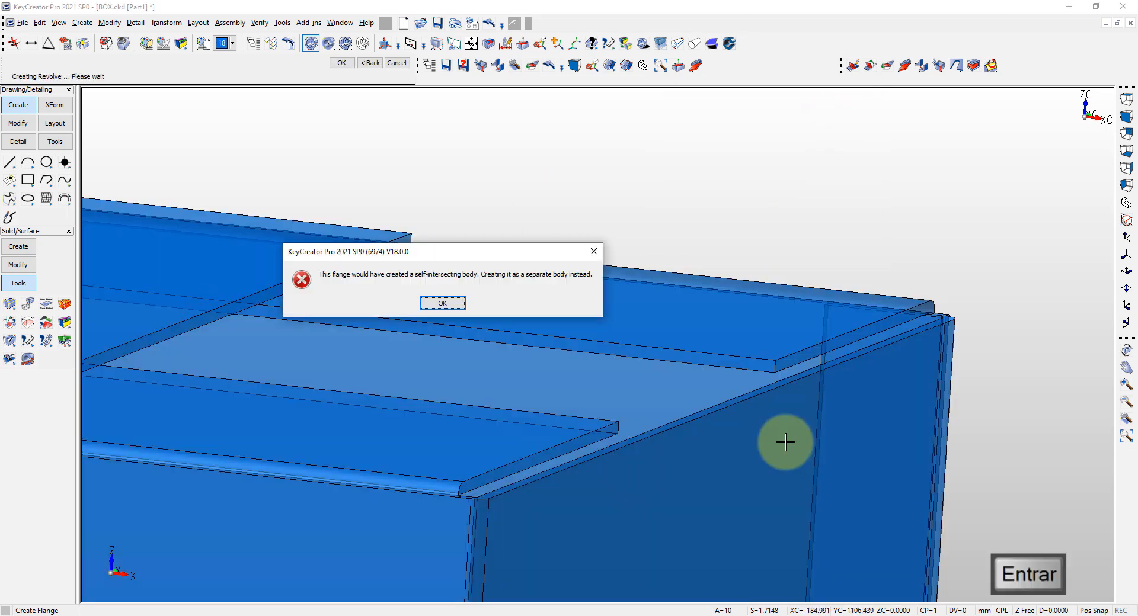
{"action": "key", "text": "Escape"}
{"action": "middle_click_drag", "start_coordinate": [767, 438], "coordinate": [473, 536]}
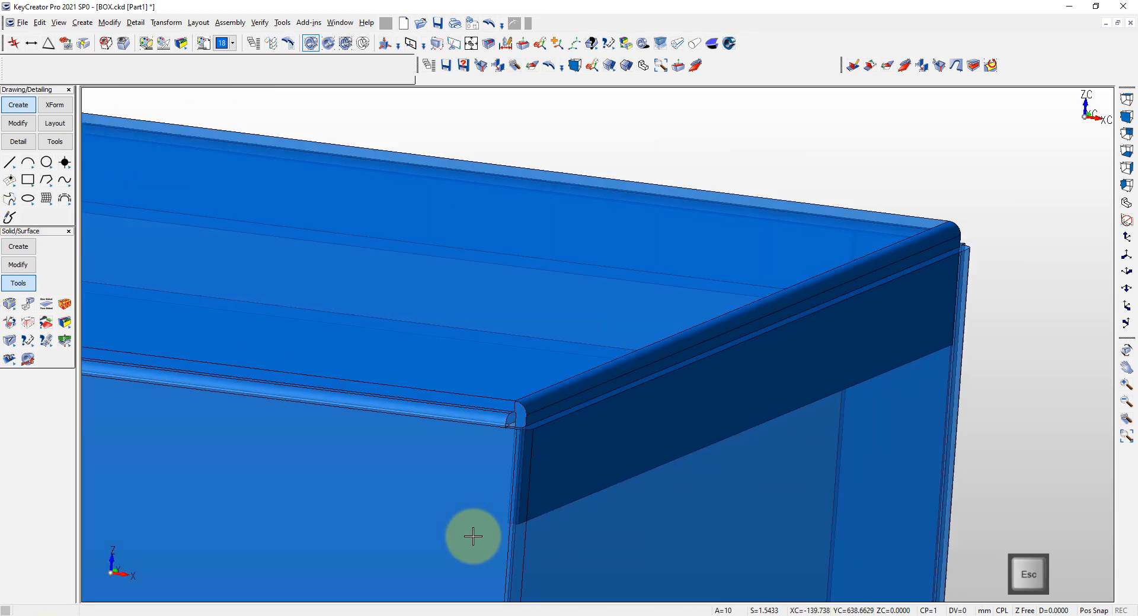
{"action": "key", "text": "alt+7"}
{"action": "key", "text": "alt+a"}
{"action": "key", "text": "Escape"}
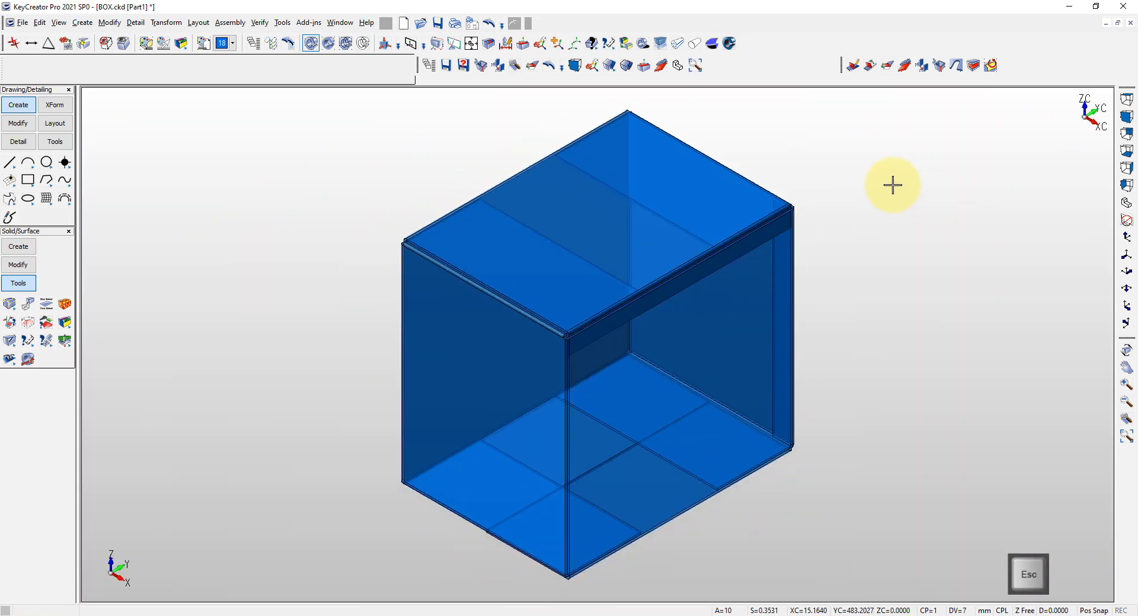
Chamfer the free corners of the shorter walls' top flaps and the back corners of their bottom flaps.
{"action": "left_click", "coordinate": [913, 221]}
{"action": "left_click", "coordinate": [25, 248]}
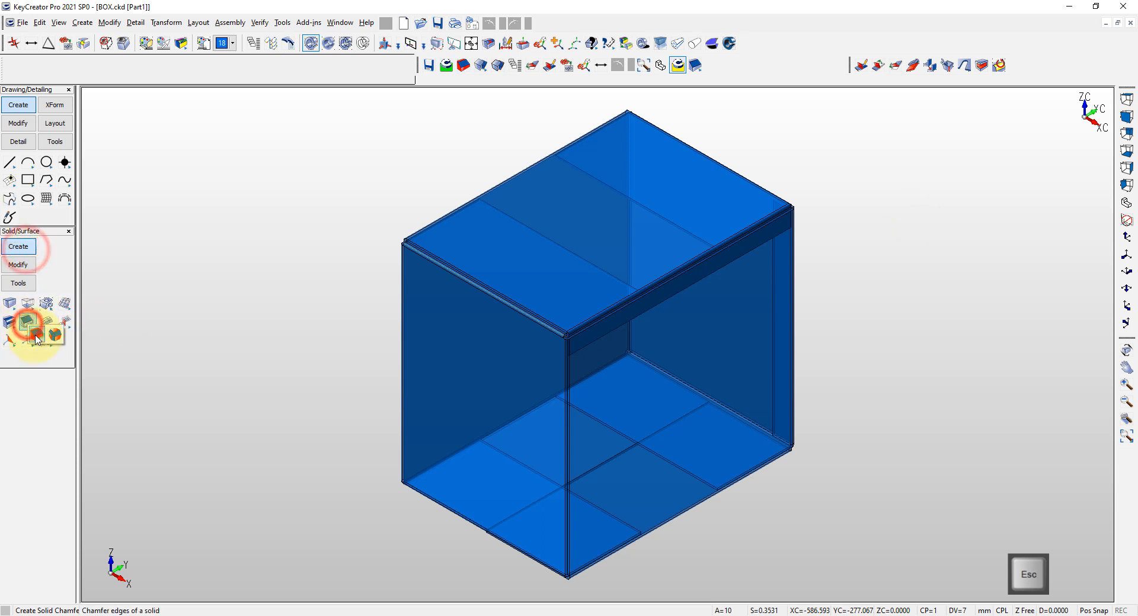
{"action": "left_click", "coordinate": [35, 337]}
{"action": "key", "text": "Return"}
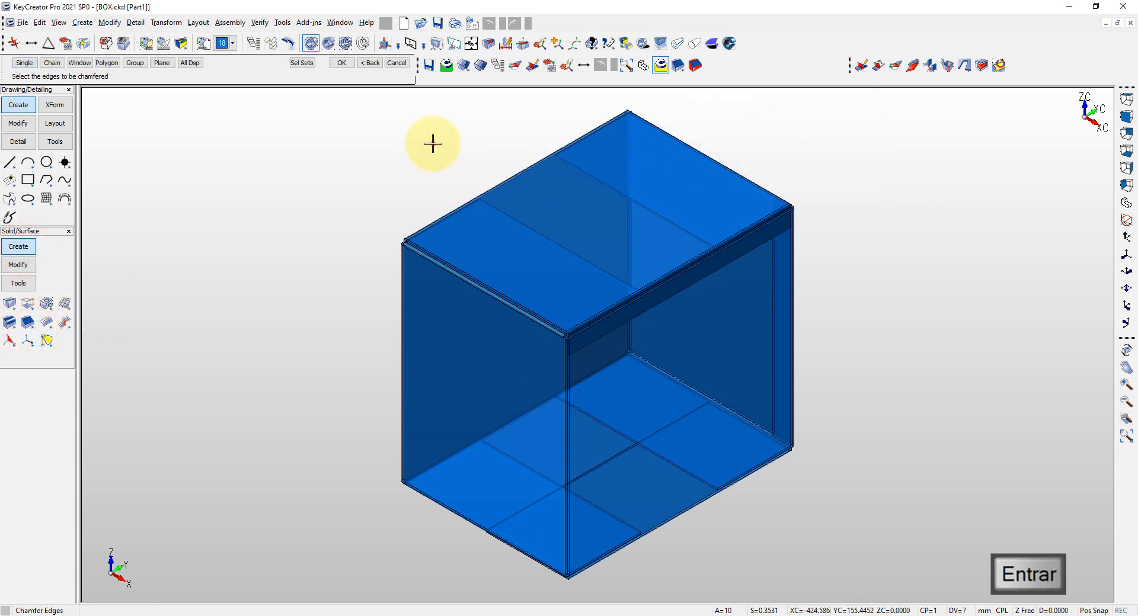
{"action": "left_click", "coordinate": [432, 142]}
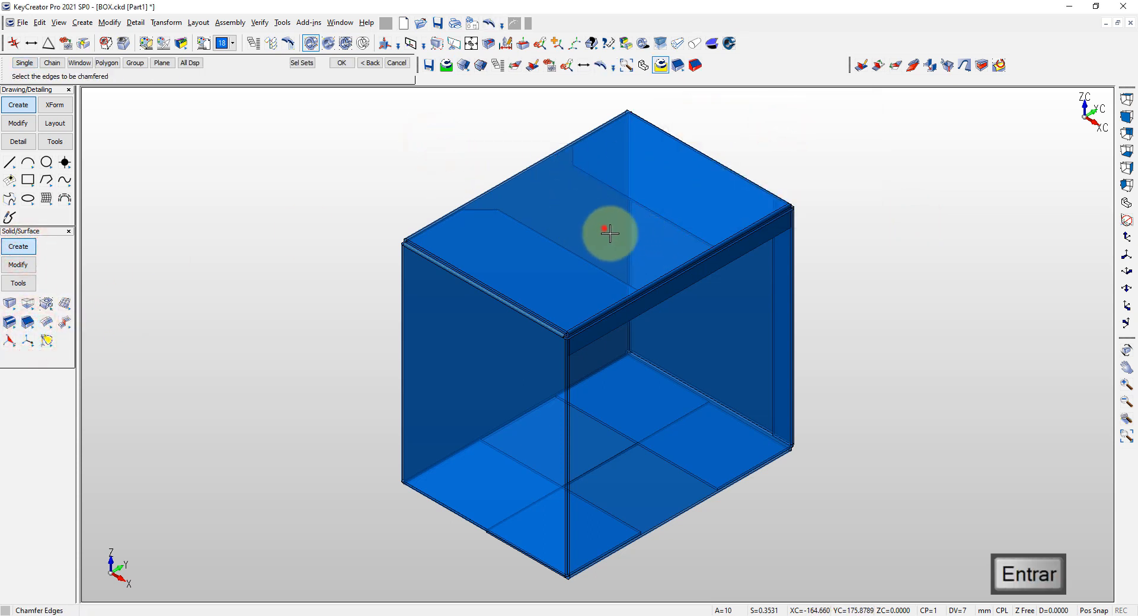
{"action": "left_click", "coordinate": [603, 228]}
{"action": "left_click", "coordinate": [460, 372]}
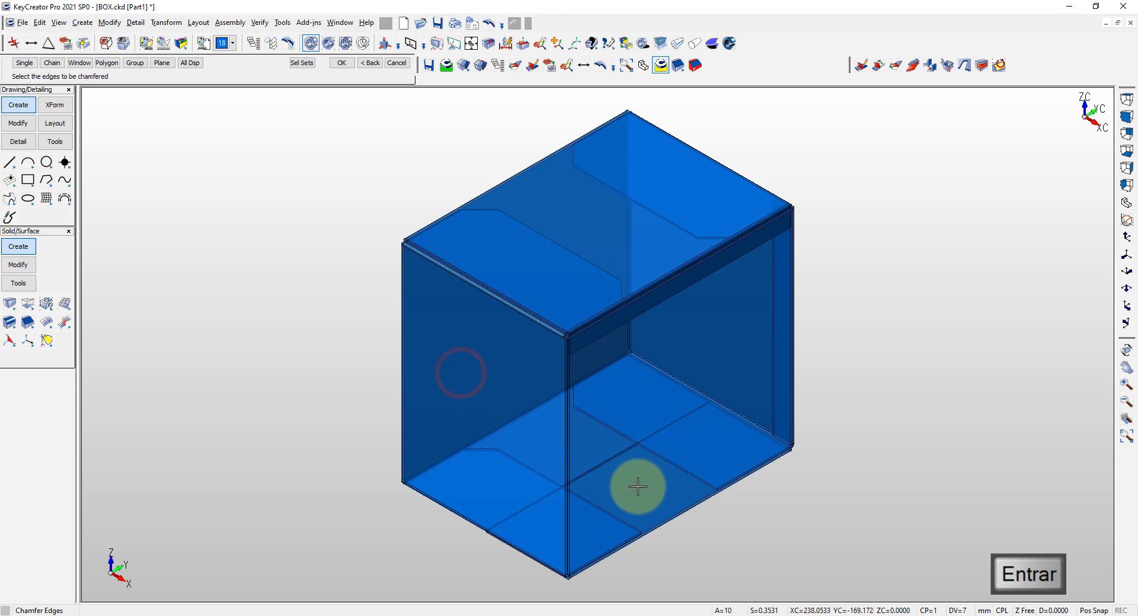
Chamfer the remaining free corners of the shorter walls' bottom flaps.
{"action": "left_click_drag", "start_coordinate": [626, 483], "coordinate": [722, 572]}
{"action": "scroll", "coordinate": [806, 445], "scroll_direction": "up", "scroll_amount": 5}
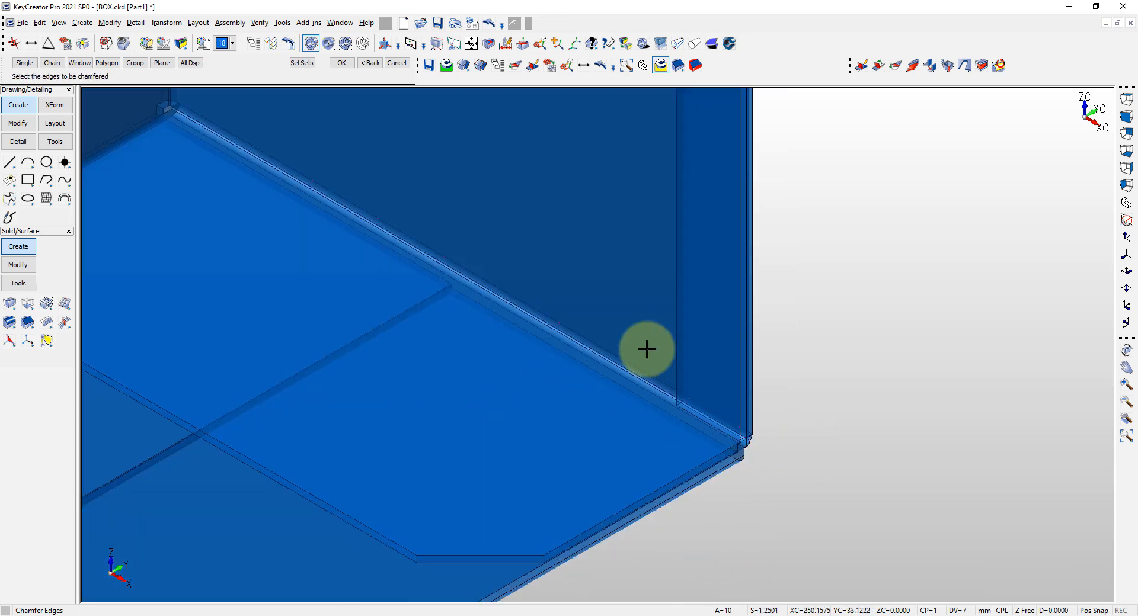
{"action": "left_click_drag", "start_coordinate": [625, 327], "coordinate": [738, 433]}
{"action": "scroll", "coordinate": [693, 397], "scroll_direction": "down", "scroll_amount": 5}
{"action": "scroll", "coordinate": [687, 163], "scroll_direction": "up", "scroll_amount": 2}
{"action": "scroll", "coordinate": [687, 159], "scroll_direction": "up", "scroll_amount": 1}
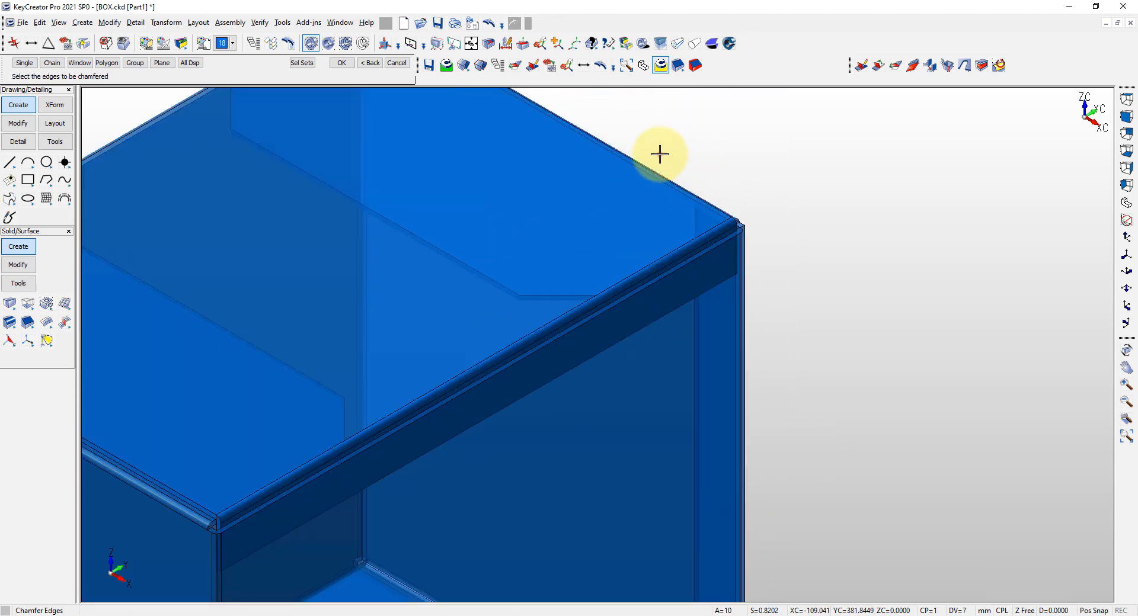
Chamfer the free corners of the lid's folded lip and of the narrow vertical side flap.
{"action": "left_click", "coordinate": [658, 154]}
{"action": "left_click_drag", "start_coordinate": [716, 261], "coordinate": [772, 297]}
{"action": "scroll", "coordinate": [424, 453], "scroll_direction": "down", "scroll_amount": 3}
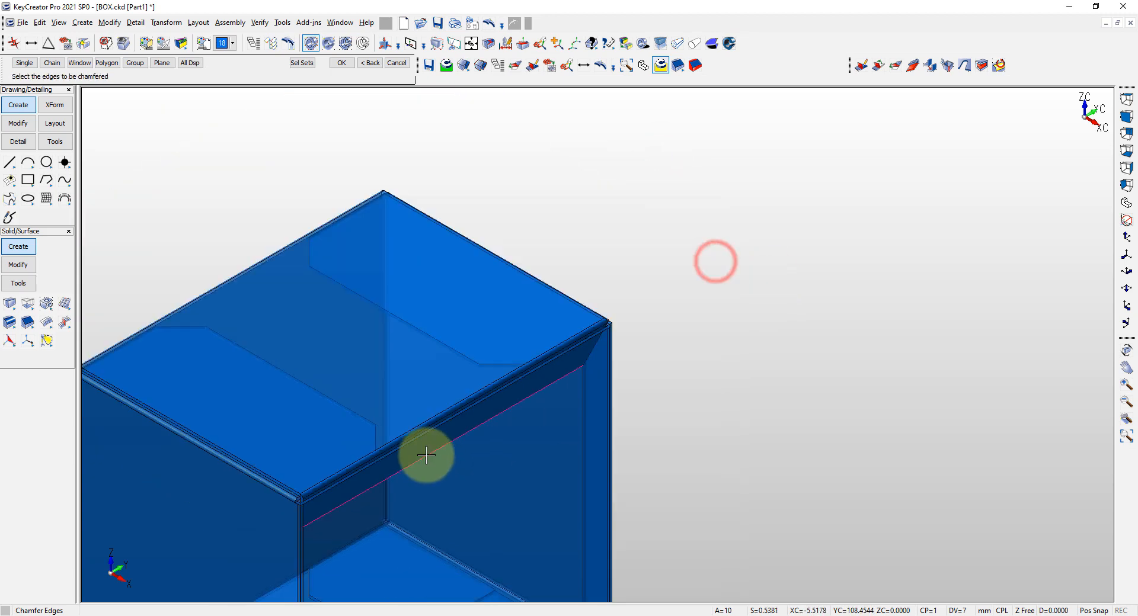
{"action": "scroll", "coordinate": [277, 518], "scroll_direction": "up", "scroll_amount": 4}
{"action": "left_click_drag", "start_coordinate": [280, 485], "coordinate": [381, 539]}
{"action": "key", "text": "alt+a"}
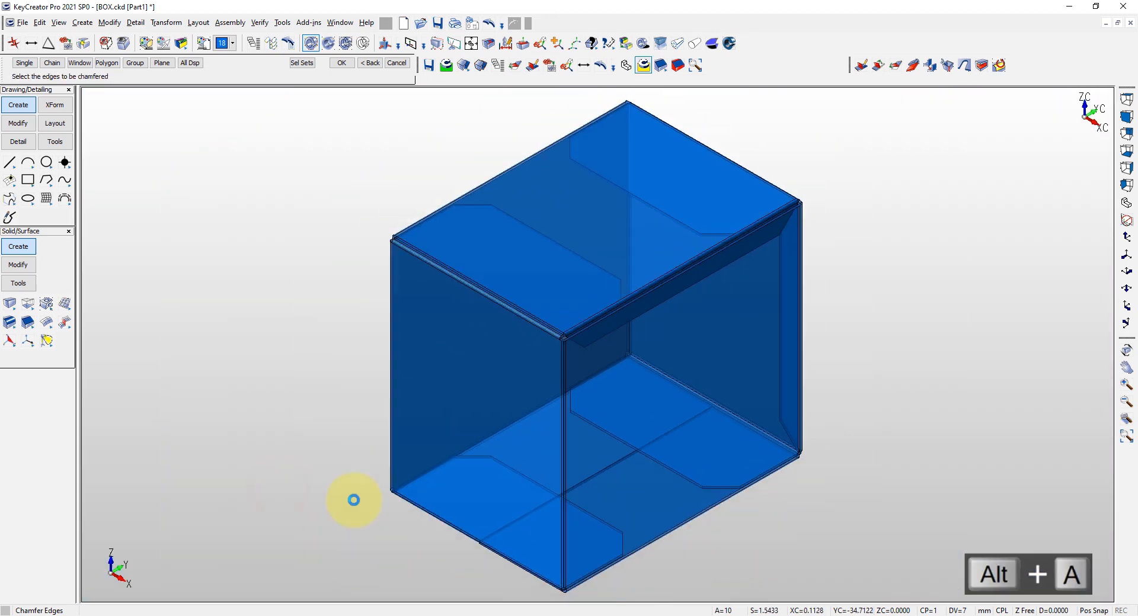
{"action": "key", "text": "Escape"}
Unite the lid with the rest of the box into a single solid.
{"action": "right_click", "coordinate": [223, 229]}
{"action": "left_click", "coordinate": [232, 239]}
{"action": "left_click", "coordinate": [448, 372]}
{"action": "left_click", "coordinate": [643, 302]}
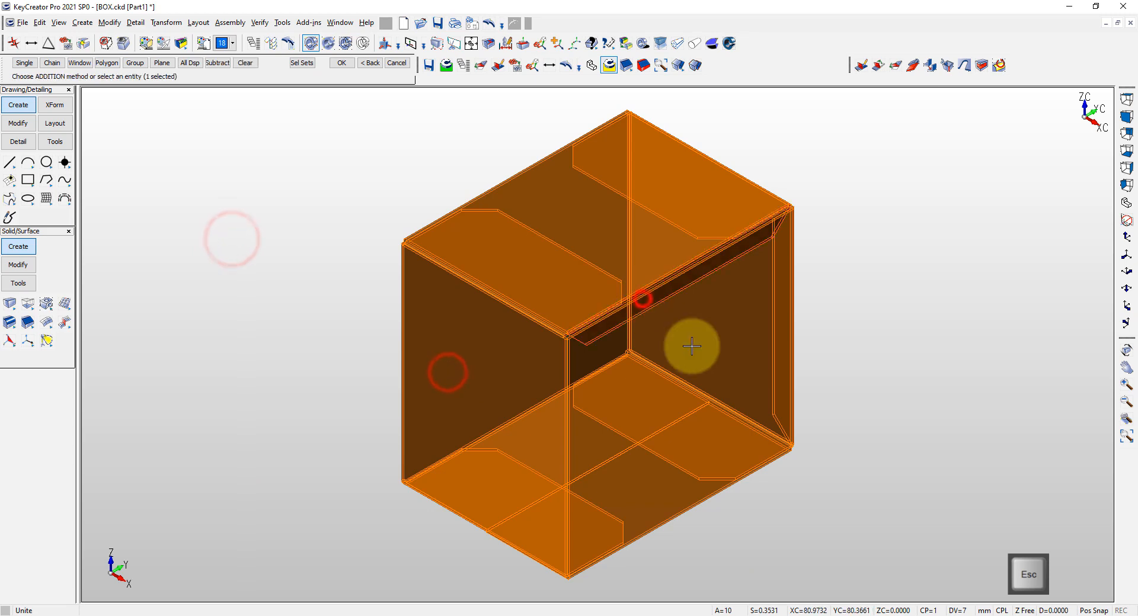
{"action": "key", "text": "Return"}
{"action": "key", "text": "Escape"}
Apply the Paperboard material to the whole box.
{"action": "left_click", "coordinate": [913, 257]}
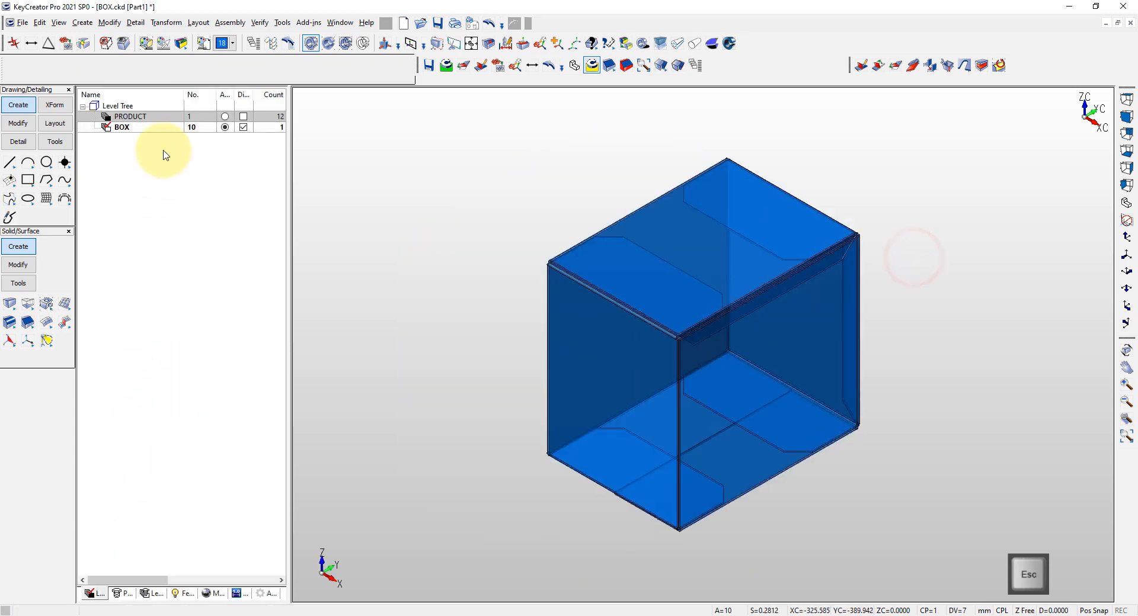
{"action": "left_click", "coordinate": [215, 593]}
{"action": "left_click_drag", "start_coordinate": [138, 134], "coordinate": [579, 272]}
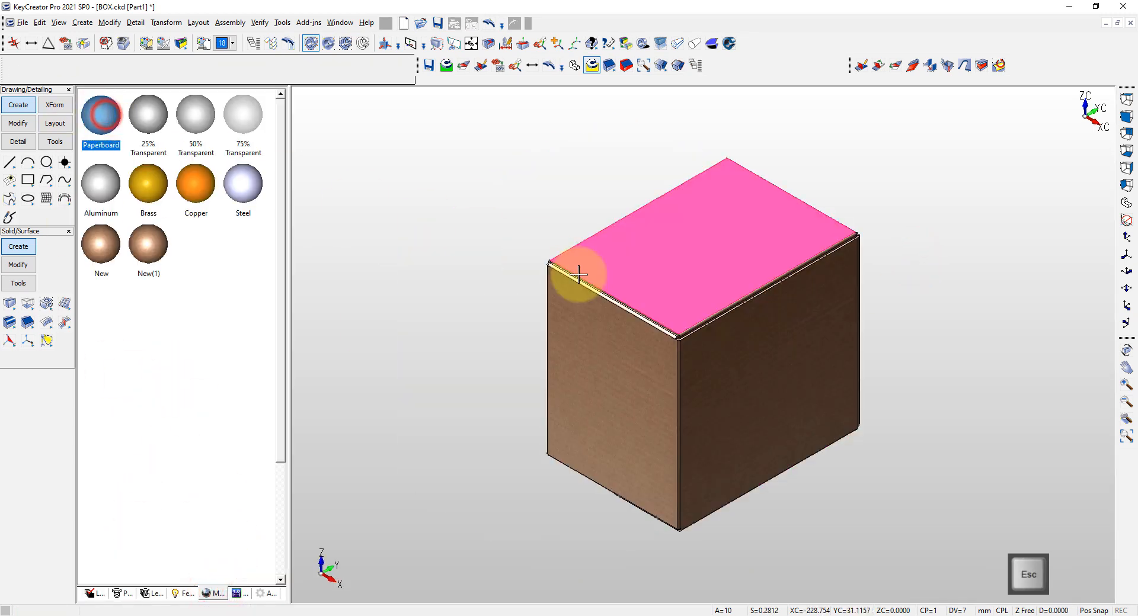
{"action": "left_click", "coordinate": [419, 246]}
Display the PRODUCT level together with the BOX level and fit the model in the view.
{"action": "left_click", "coordinate": [92, 594]}
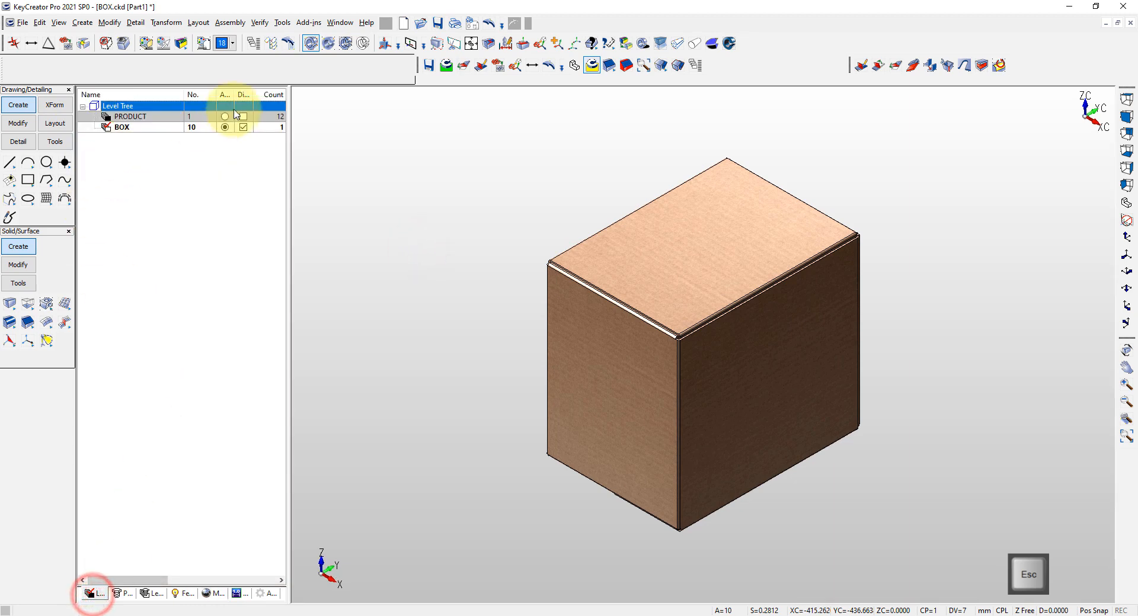
{"action": "left_click", "coordinate": [241, 115]}
{"action": "left_click", "coordinate": [345, 147]}
{"action": "key", "text": "alt+a"}
{"action": "key", "text": "Escape"}
{"action": "left_click", "coordinate": [363, 170]}
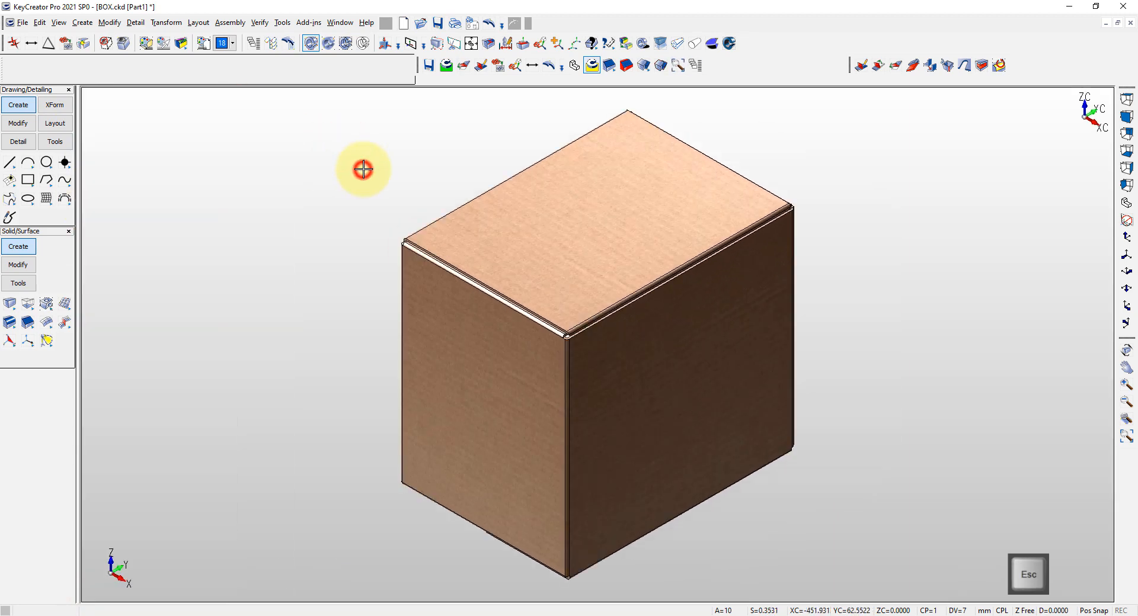
{"action": "key", "text": "alt+a"}
{"action": "left_click", "coordinate": [891, 282]}
Try flattening the whole box with Unbend All at a K-Factor of 0.5, and undo the flattening.
{"action": "middle_click_drag", "start_coordinate": [661, 388], "coordinate": [739, 311]}
{"action": "scroll", "coordinate": [723, 373], "scroll_direction": "down", "scroll_amount": 5}
{"action": "key", "text": "Escape"}
{"action": "left_click", "coordinate": [896, 65]}
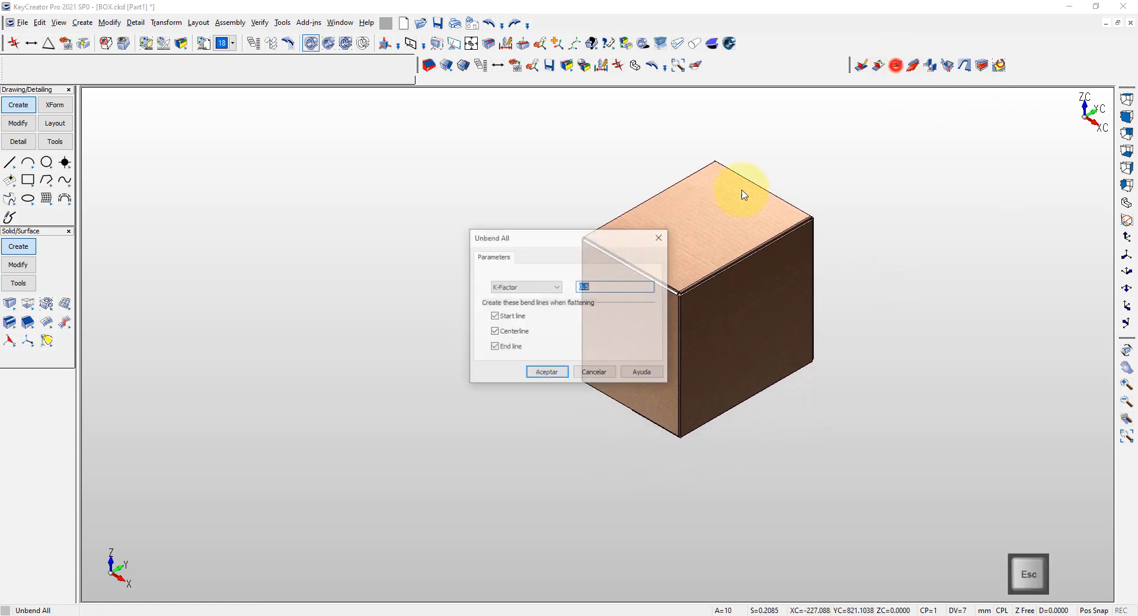
{"action": "left_click", "coordinate": [537, 374]}
{"action": "left_click", "coordinate": [601, 330]}
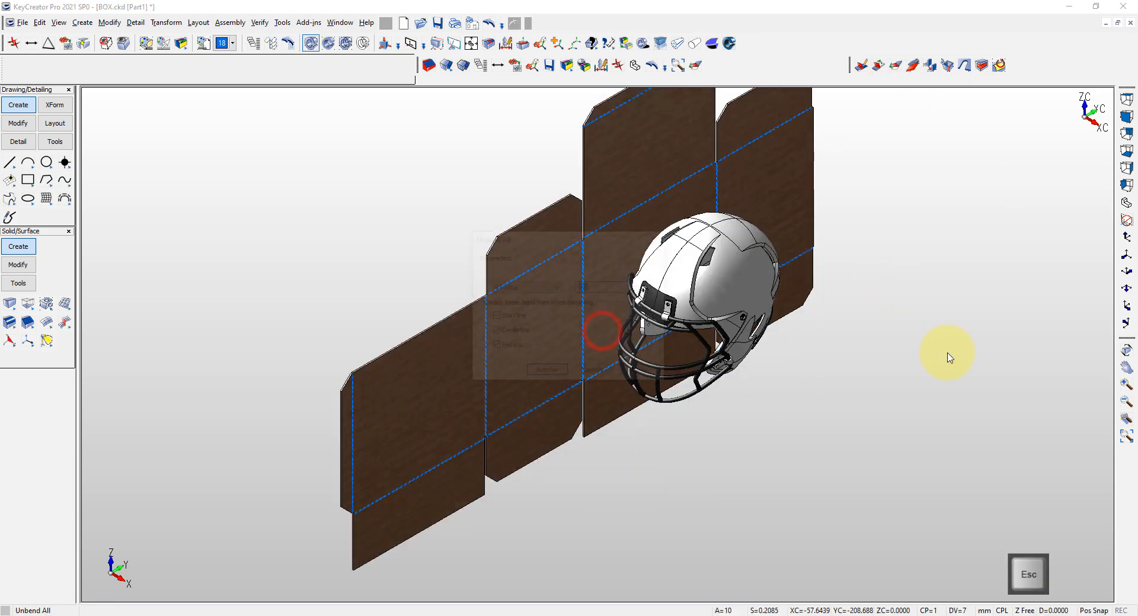
{"action": "left_click_drag", "start_coordinate": [878, 377], "coordinate": [897, 219]}
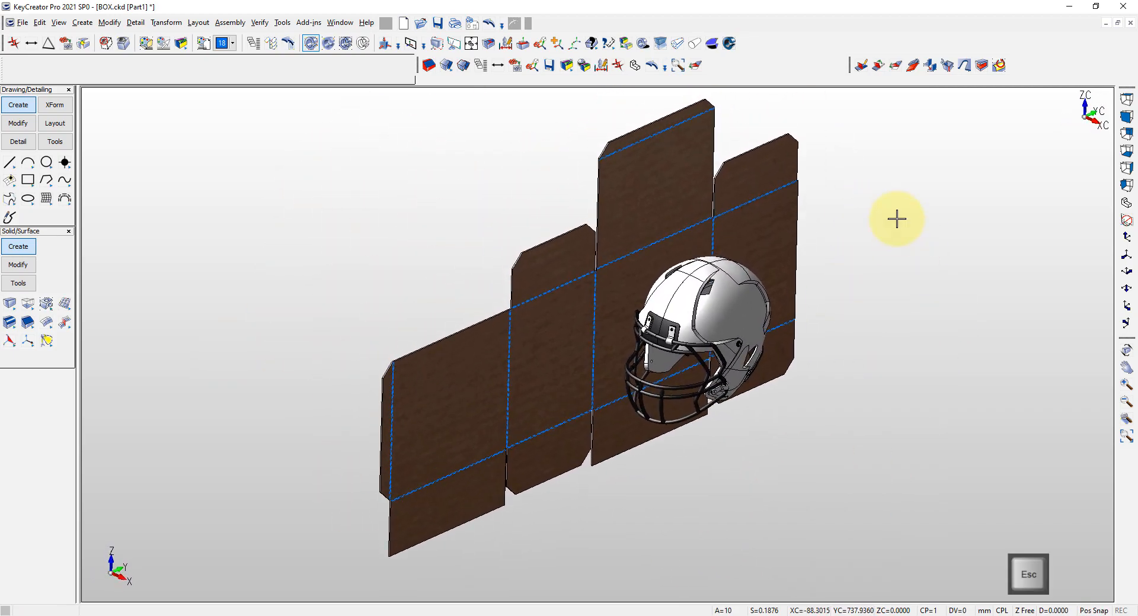
{"action": "key", "text": "ctrl+z"}
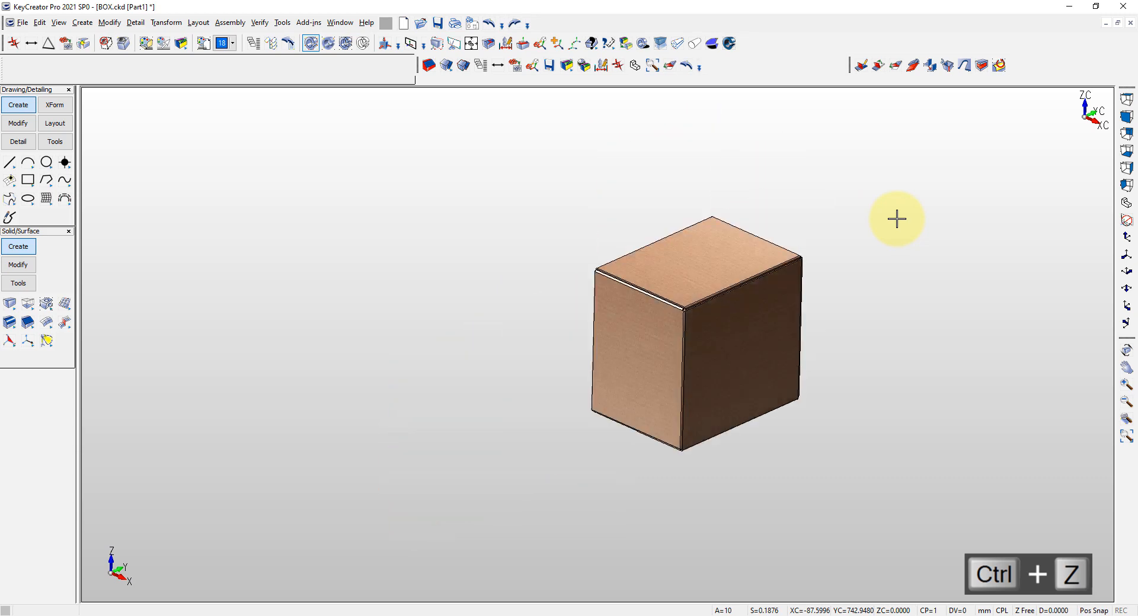
Restore the isometric view of the box and turn on the perspective and ground shadow display effects.
{"action": "key", "text": "alt+a"}
{"action": "left_click", "coordinate": [899, 204]}
{"action": "key", "text": "alt+7"}
{"action": "key", "text": "alt+a"}
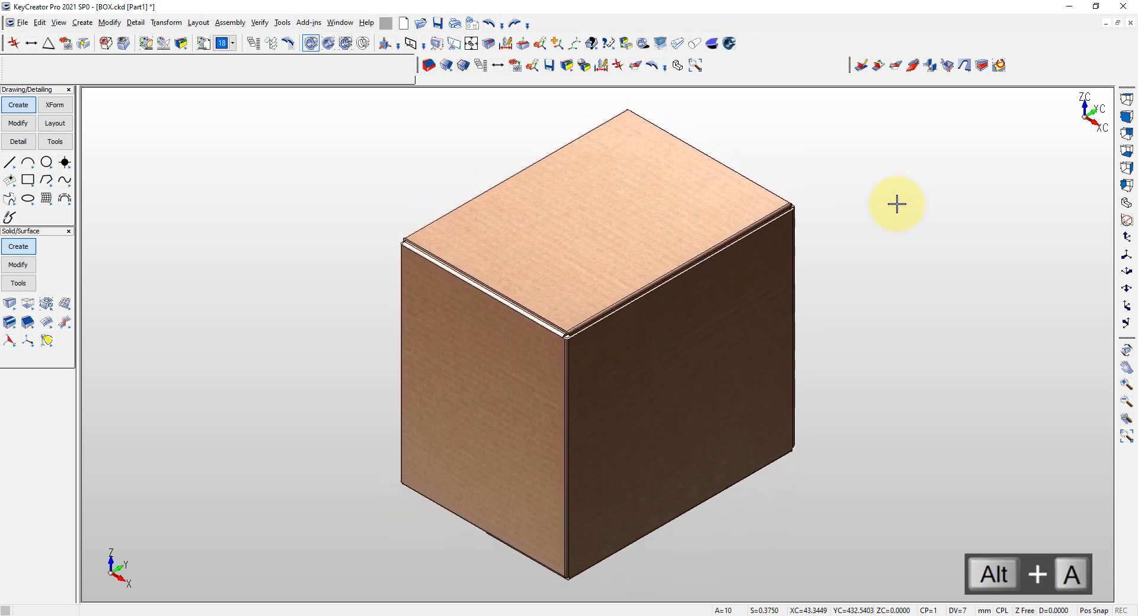
{"action": "left_click", "coordinate": [643, 44]}
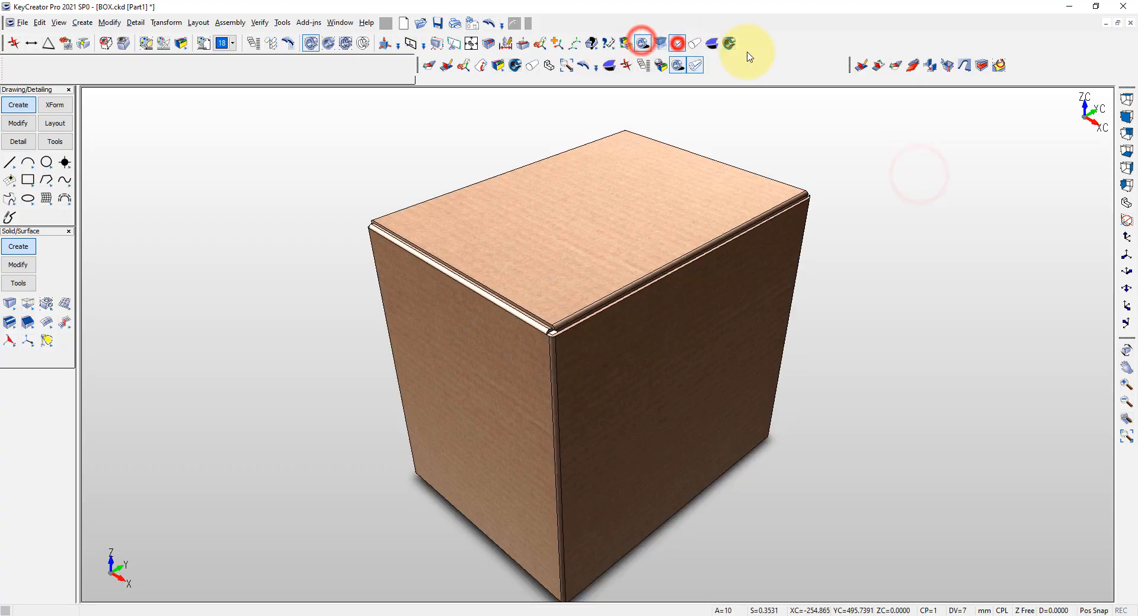
{"action": "left_click", "coordinate": [694, 44]}
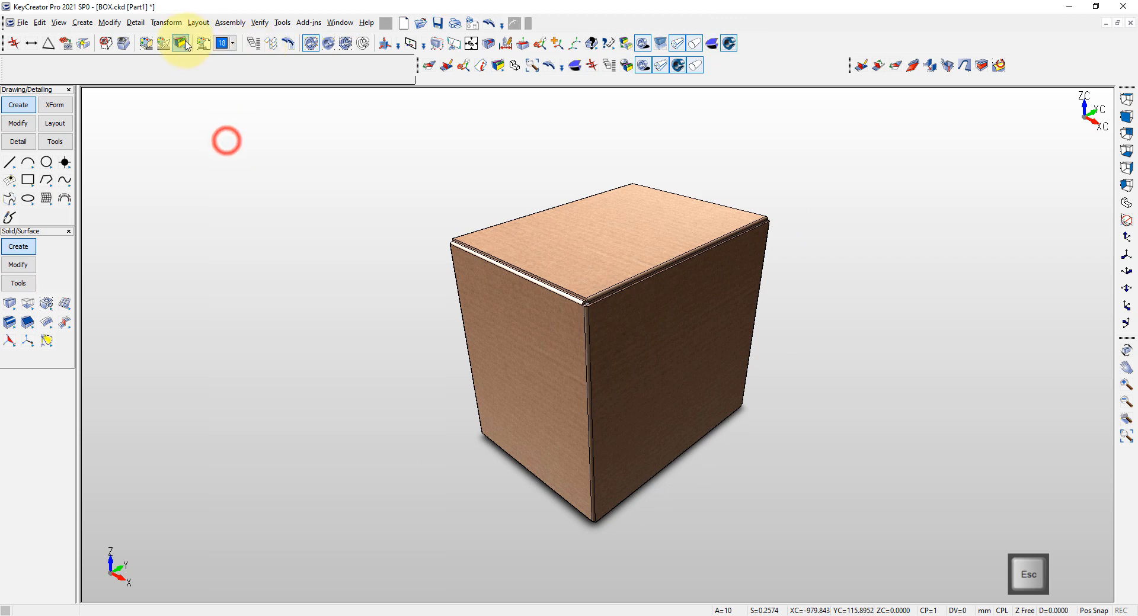
Load 1-FRONTAL.jpg from the BOX folder as the texture of the front shorter wall, with a rotation angle of -90.
{"action": "left_click", "coordinate": [184, 44]}
{"action": "left_click", "coordinate": [508, 353]}
{"action": "key", "text": "Return"}
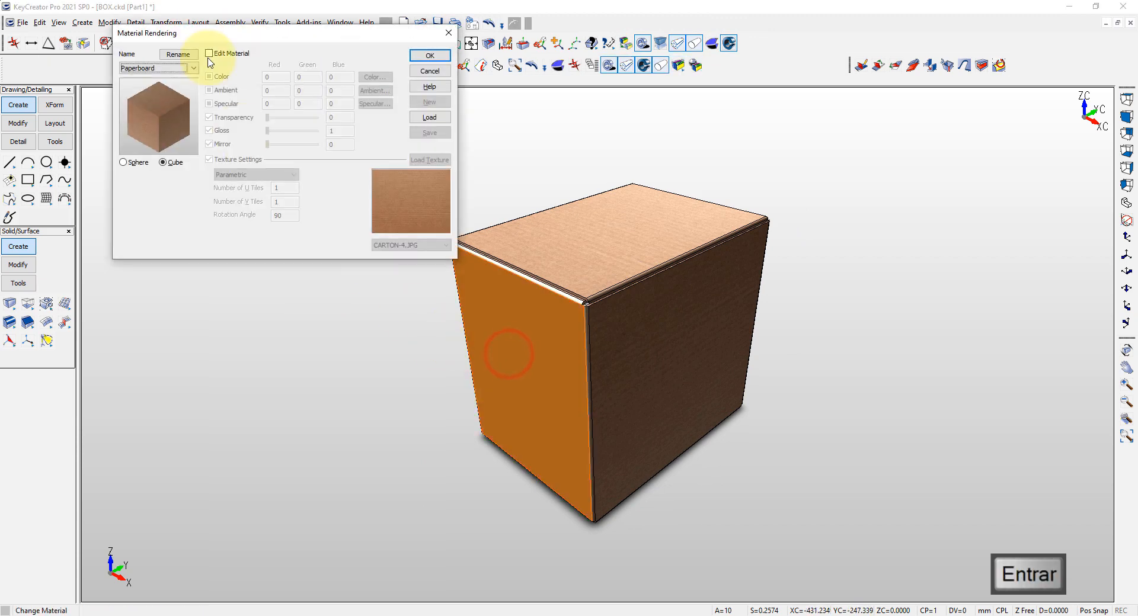
{"action": "left_click", "coordinate": [209, 54]}
{"action": "left_click", "coordinate": [424, 161]}
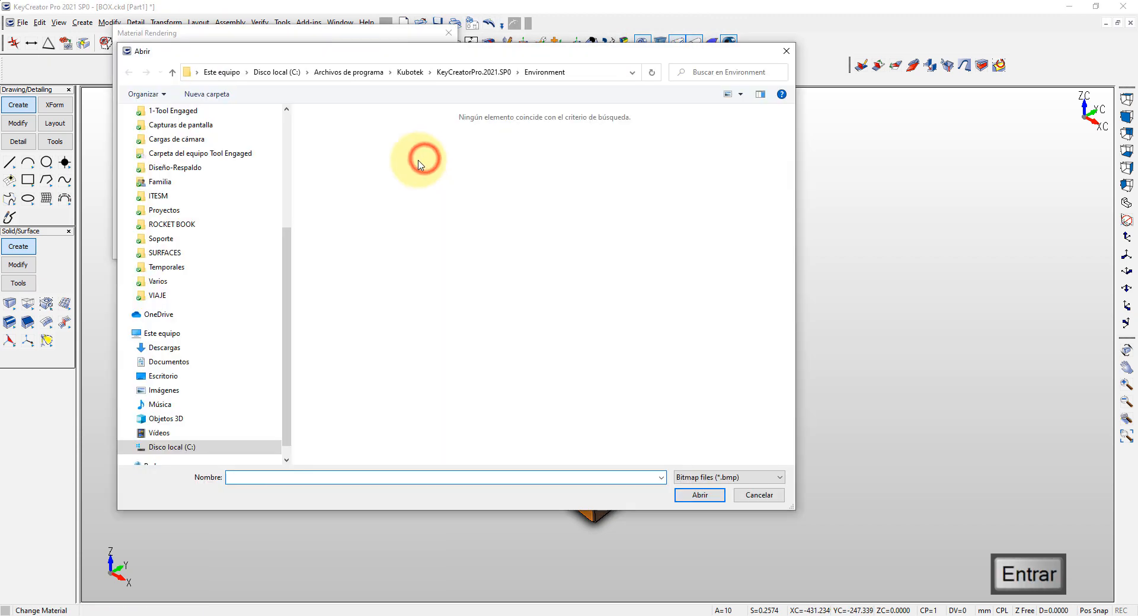
{"action": "left_click_drag", "start_coordinate": [290, 260], "coordinate": [287, 142]}
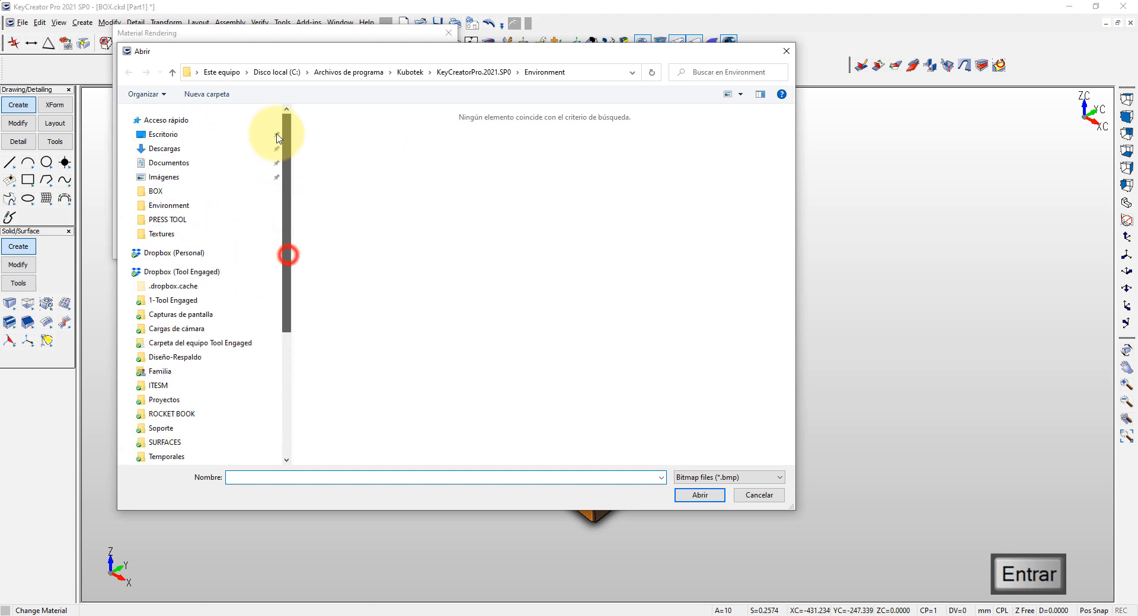
{"action": "left_click", "coordinate": [165, 196]}
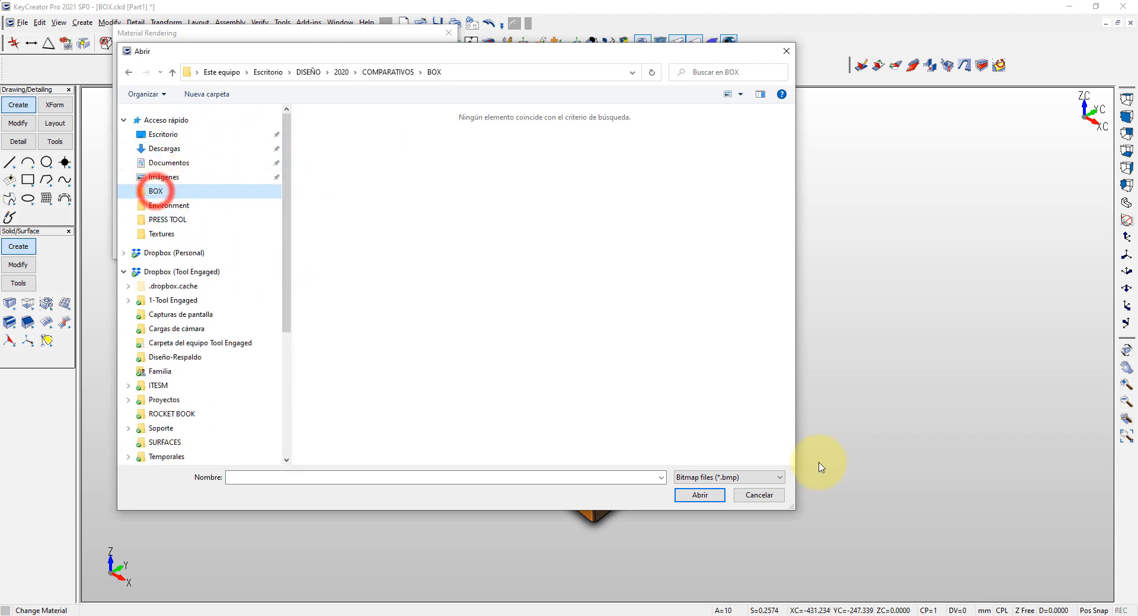
{"action": "left_click", "coordinate": [780, 477]}
{"action": "left_click", "coordinate": [726, 518]}
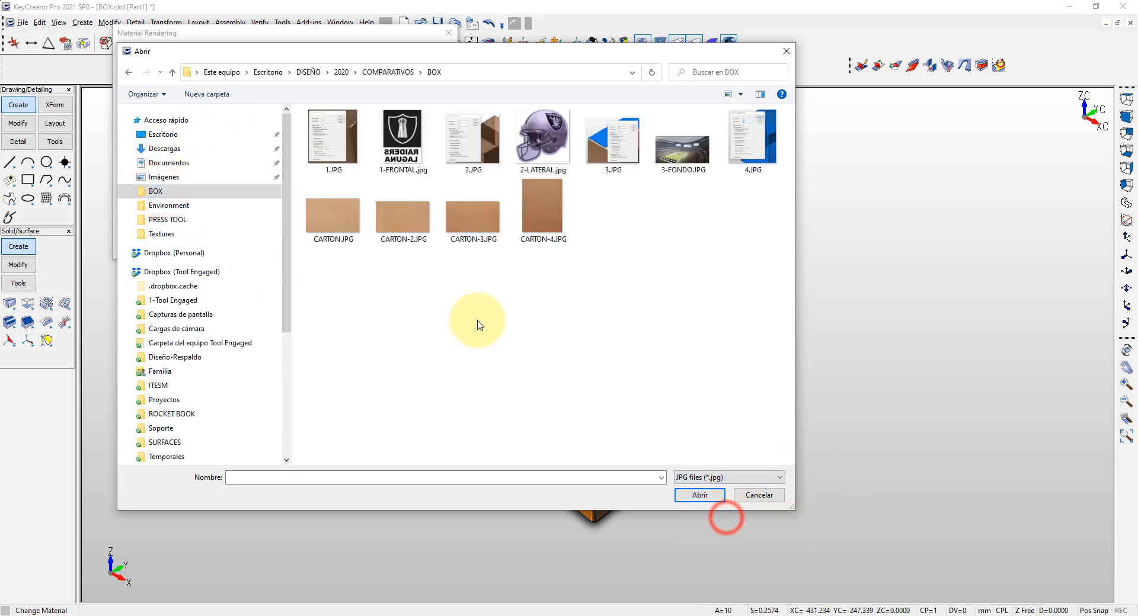
{"action": "left_click", "coordinate": [712, 502]}
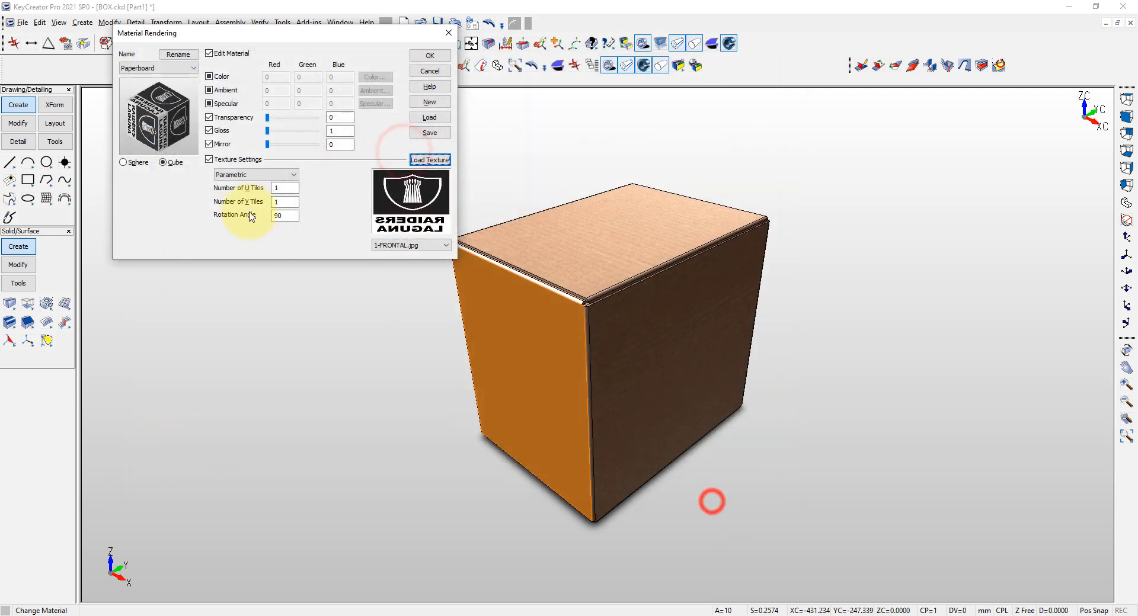
{"action": "left_click", "coordinate": [446, 57]}
Load 2-LATERAL.jpg as the texture of the long wall next to the logo face and adjust its rotation angle.
{"action": "left_click", "coordinate": [627, 360]}
{"action": "key", "text": "Return"}
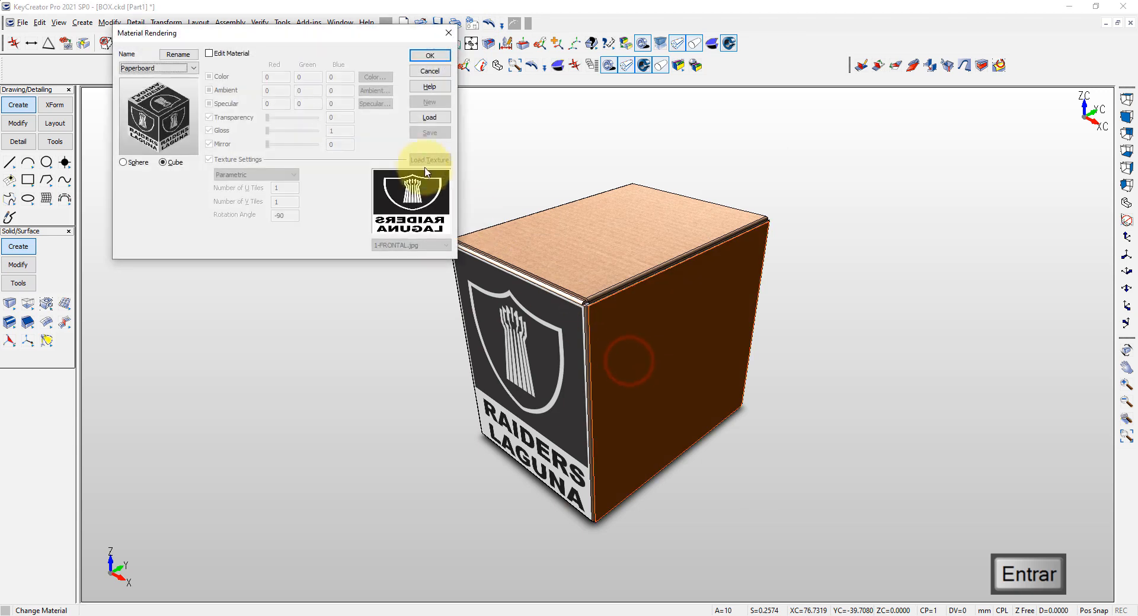
{"action": "left_click", "coordinate": [209, 54]}
{"action": "left_click", "coordinate": [430, 159]}
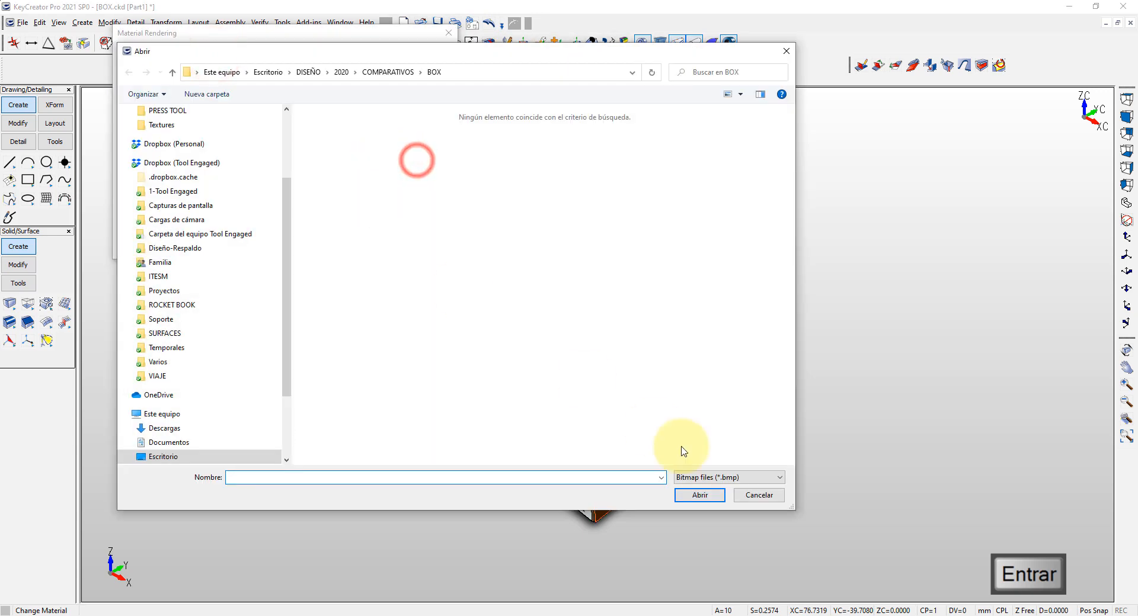
{"action": "left_click", "coordinate": [784, 478]}
{"action": "left_click", "coordinate": [744, 516]}
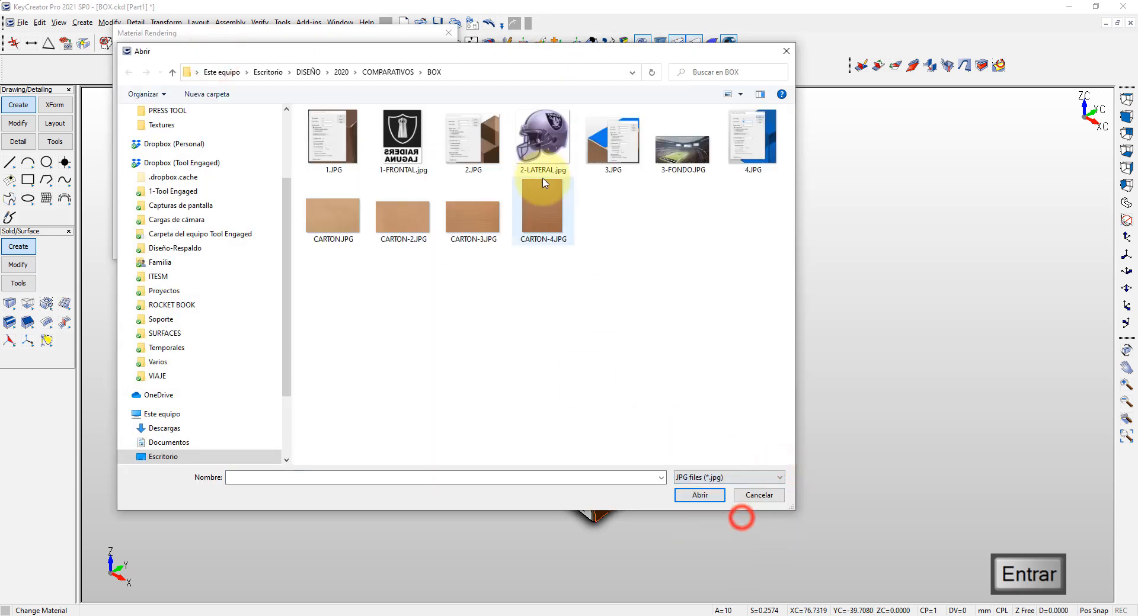
{"action": "left_click", "coordinate": [687, 496]}
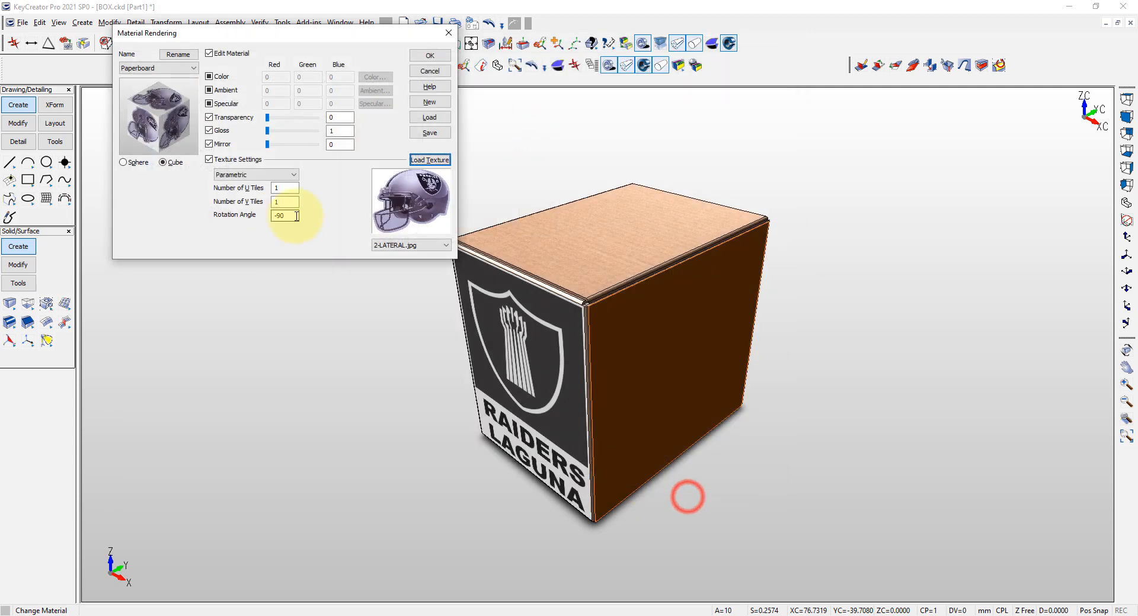
{"action": "left_click", "coordinate": [426, 56]}
Apply the 2-LATERAL.jpg texture to the opposite long wall with an adjusted rotation angle, and return to the isometric view.
{"action": "middle_click_drag", "start_coordinate": [383, 402], "coordinate": [720, 400]}
{"action": "left_click", "coordinate": [554, 320]}
{"action": "key", "text": "Return"}
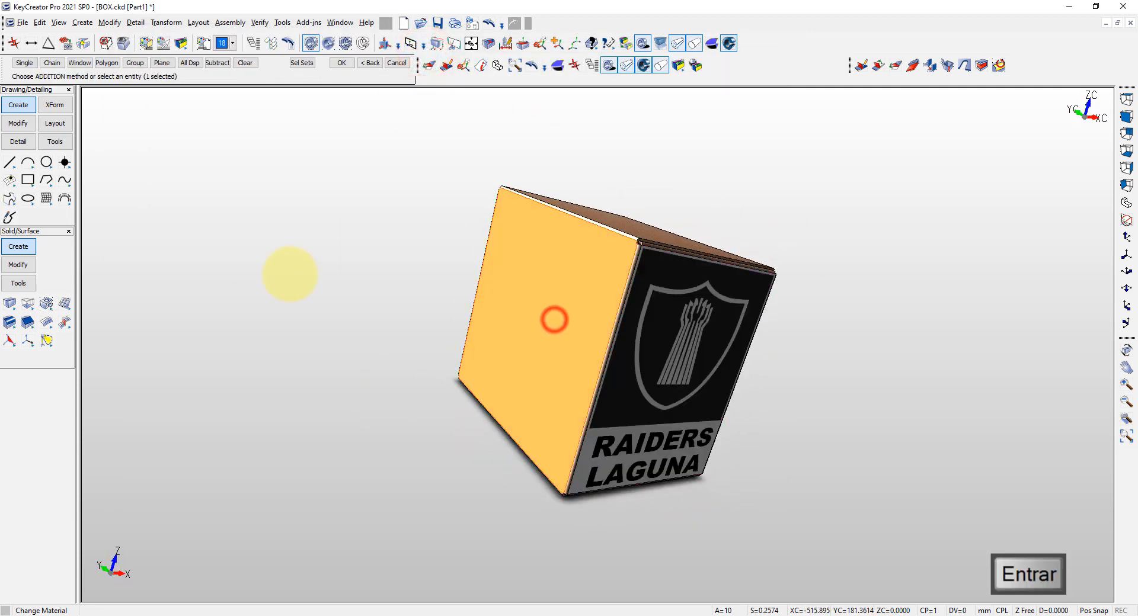
{"action": "left_click", "coordinate": [209, 53]}
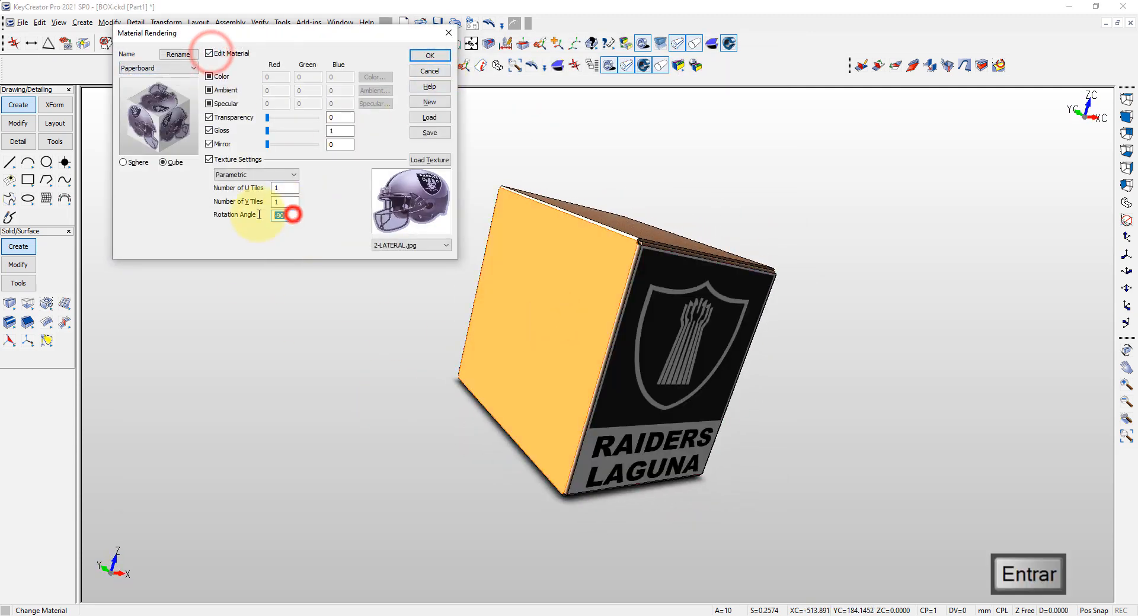
{"action": "left_click", "coordinate": [430, 56]}
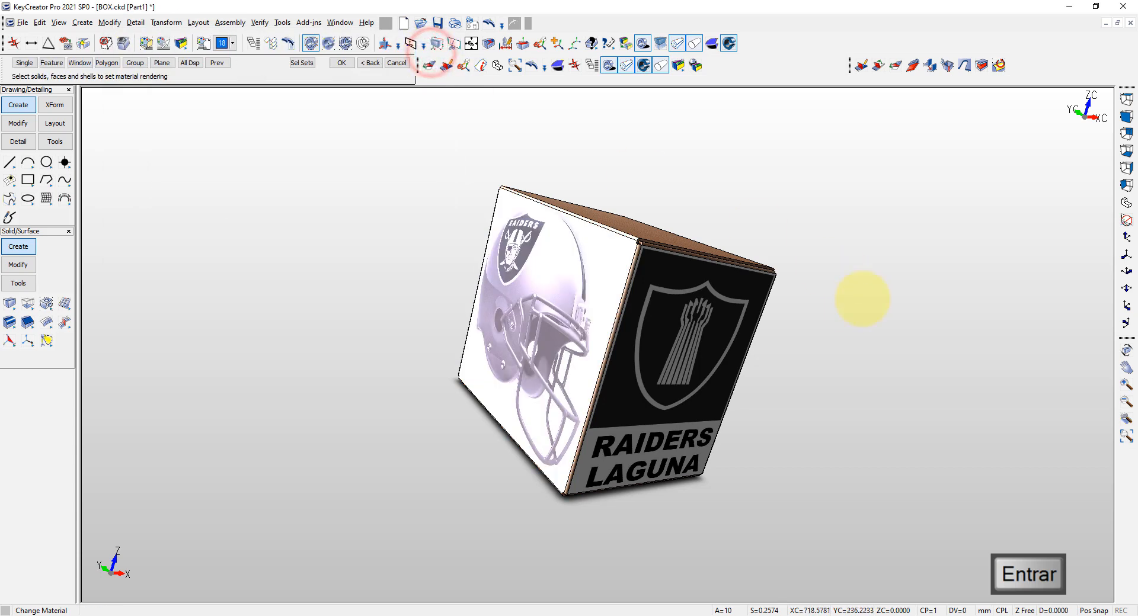
{"action": "key", "text": "Escape"}
{"action": "middle_click_drag", "start_coordinate": [855, 310], "coordinate": [842, 361]}
{"action": "key", "text": "alt+7"}
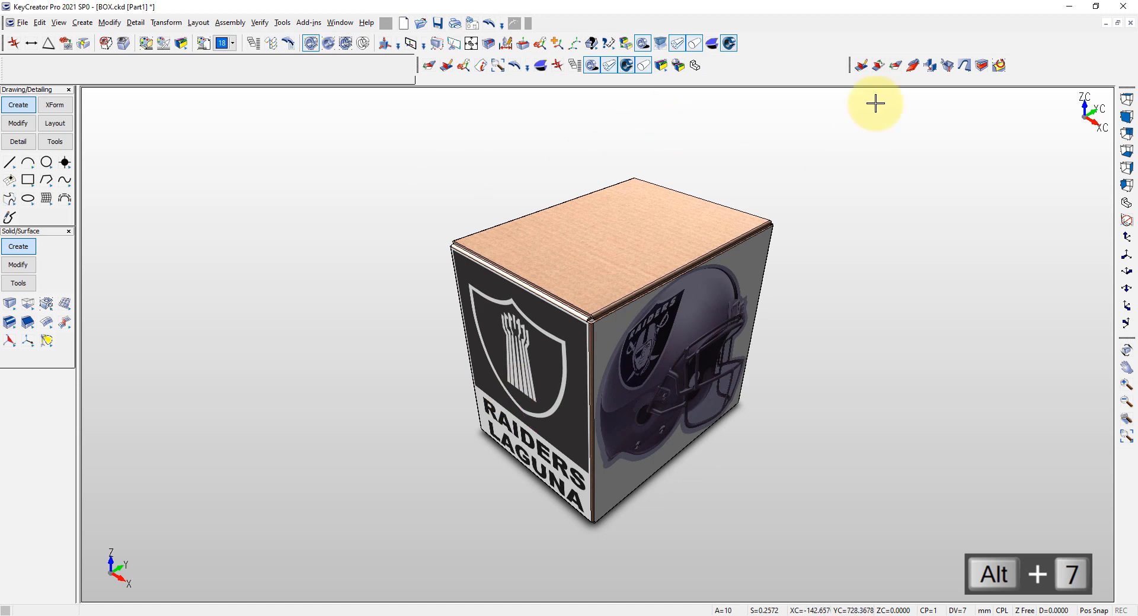
Open the box lid by changing its sheet metal bend by an angle of -60.
{"action": "left_click", "coordinate": [860, 66]}
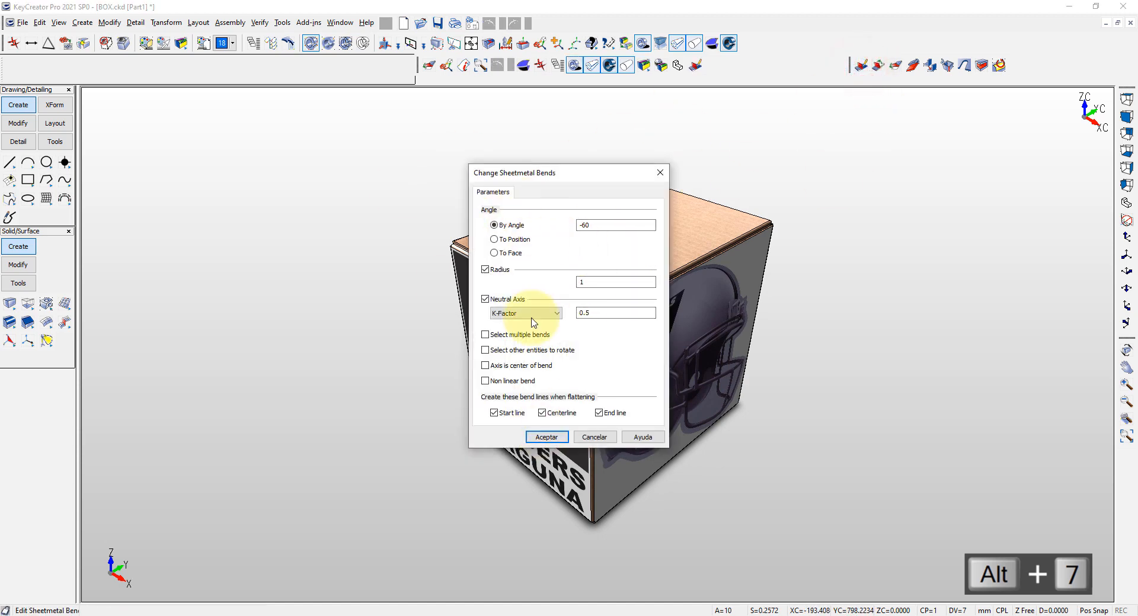
{"action": "key", "text": "Return"}
{"action": "left_click", "coordinate": [491, 224]}
{"action": "left_click", "coordinate": [559, 243]}
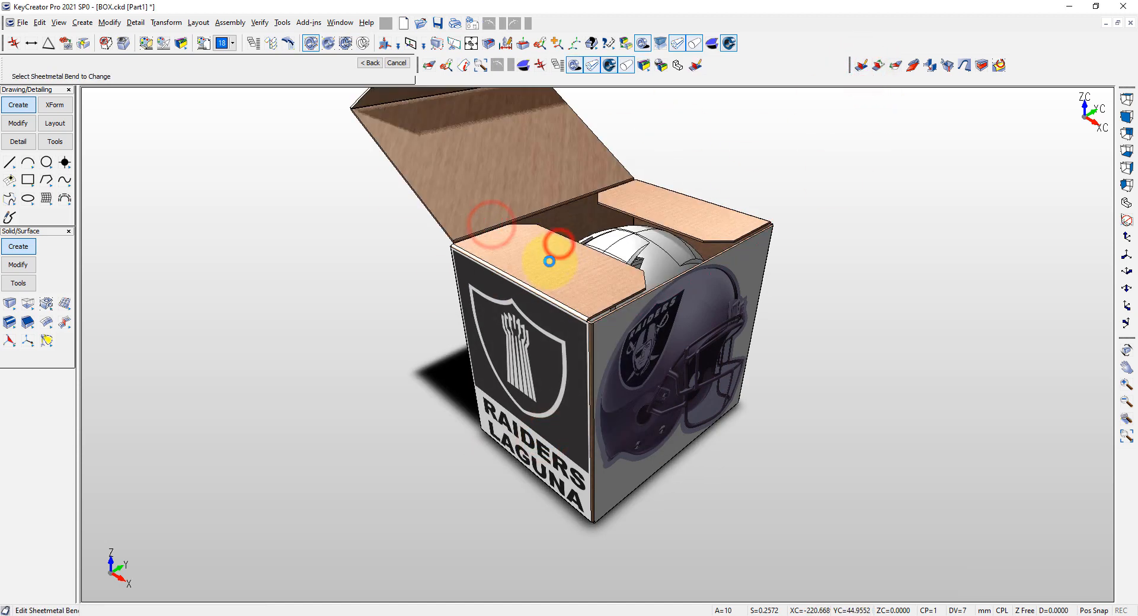
Fold both shorter walls' top flaps outward using the same -60 bend change.
{"action": "left_click", "coordinate": [519, 279]}
{"action": "left_click", "coordinate": [534, 267]}
{"action": "left_click", "coordinate": [703, 193]}
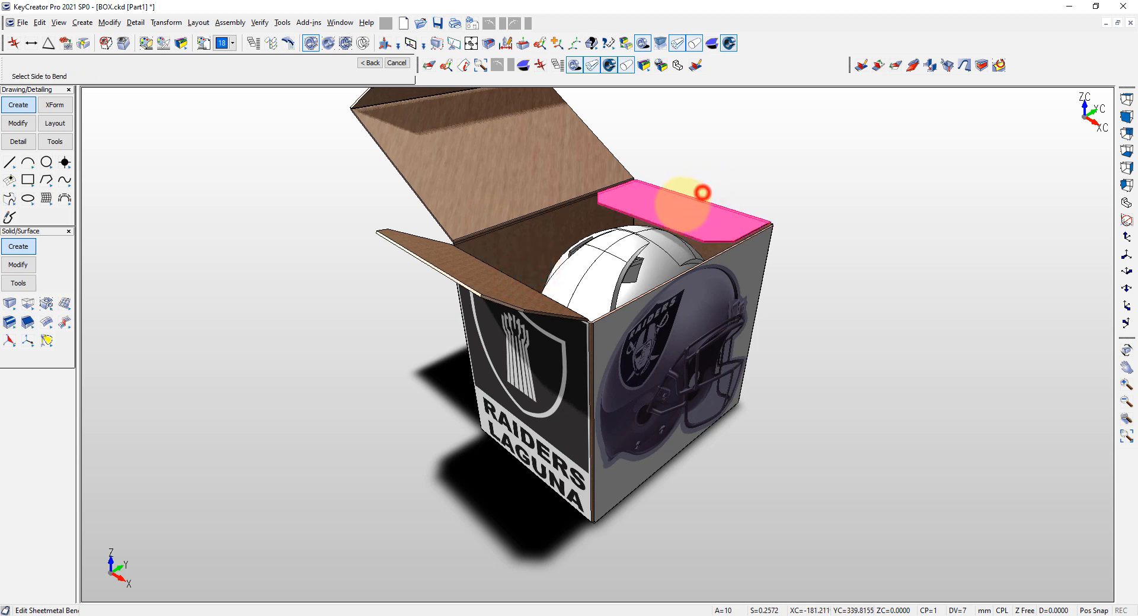
{"action": "left_click", "coordinate": [684, 205]}
{"action": "mouse_move", "coordinate": [633, 303]}
{"action": "middle_mouse_down"}
{"action": "mouse_move", "coordinate": [625, 386]}
{"action": "mouse_move", "coordinate": [631, 324]}
{"action": "middle_mouse_up"}
{"action": "scroll", "coordinate": [632, 324], "scroll_direction": "down", "scroll_amount": 2}
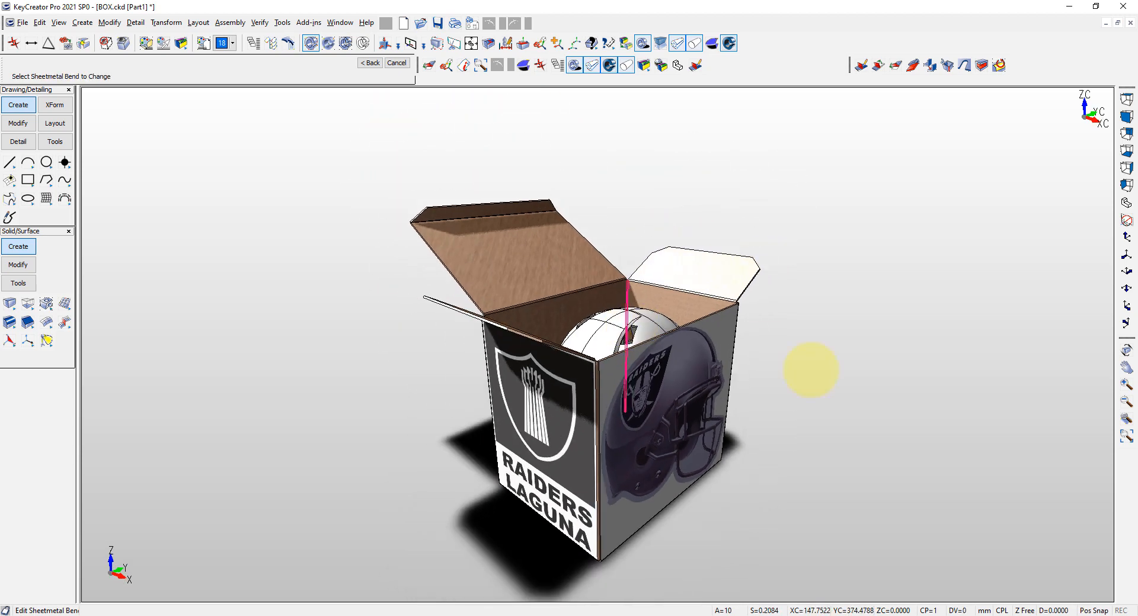
{"action": "middle_click_drag", "start_coordinate": [810, 371], "coordinate": [797, 321]}
Raise the helmet about 335 mm along Z out of the open box with Dynamic Move.
{"action": "left_click", "coordinate": [538, 44]}
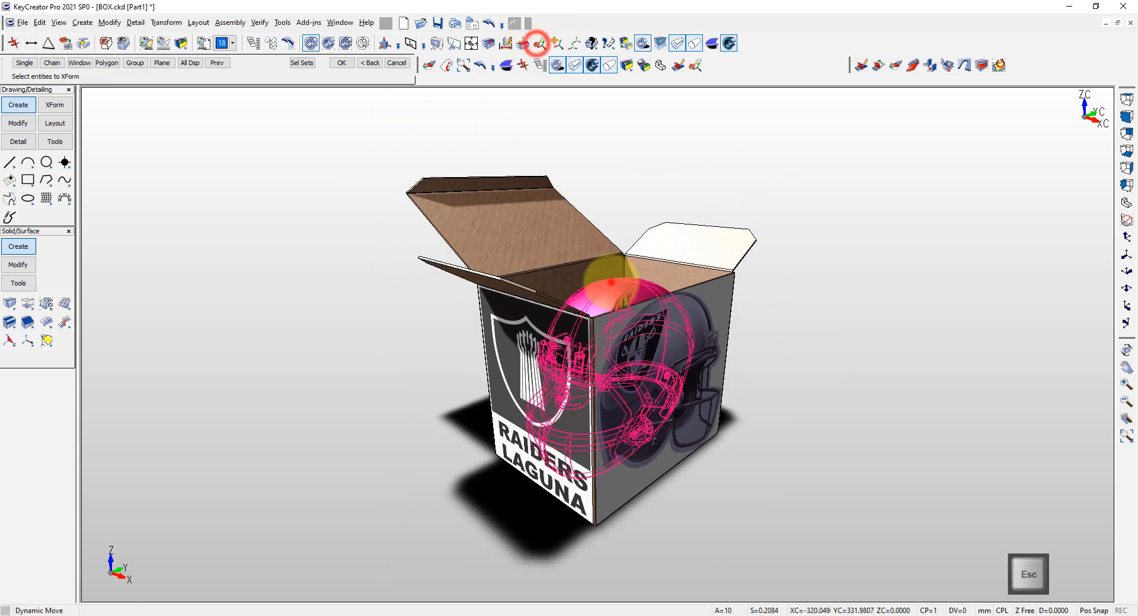
{"action": "key", "text": "Return"}
{"action": "left_click_drag", "start_coordinate": [624, 248], "coordinate": [624, 197]}
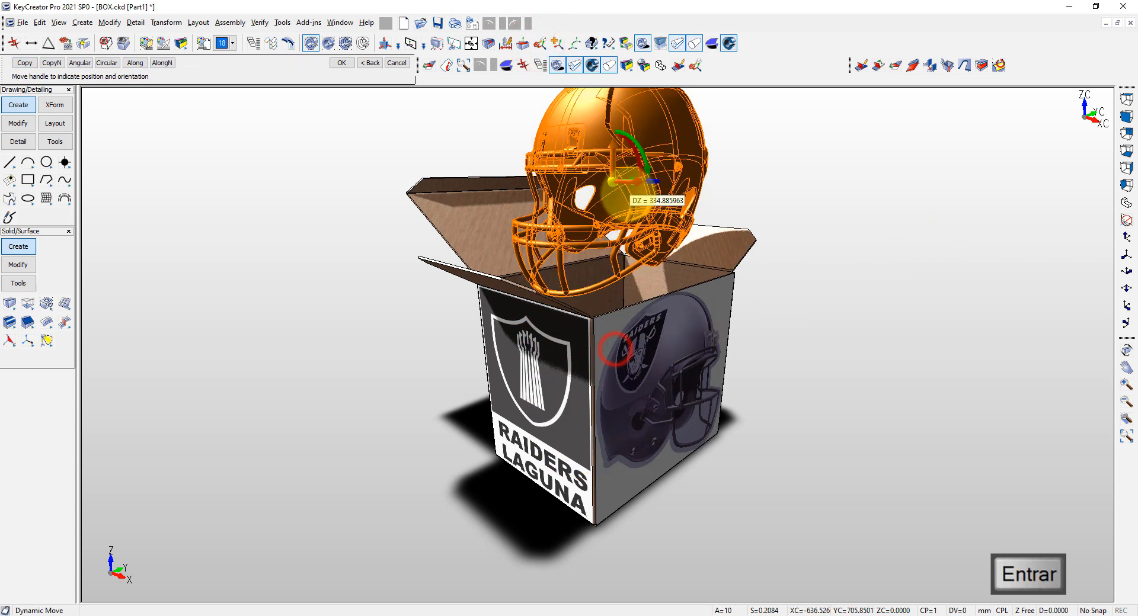
{"action": "key", "text": "Return"}
{"action": "key", "text": "Escape"}
Set 3-FONDO.JPG as the background image in the part properties.
{"action": "middle_click_drag", "start_coordinate": [757, 401], "coordinate": [290, 211]}
{"action": "key", "text": "alt+a"}
{"action": "left_click", "coordinate": [22, 22]}
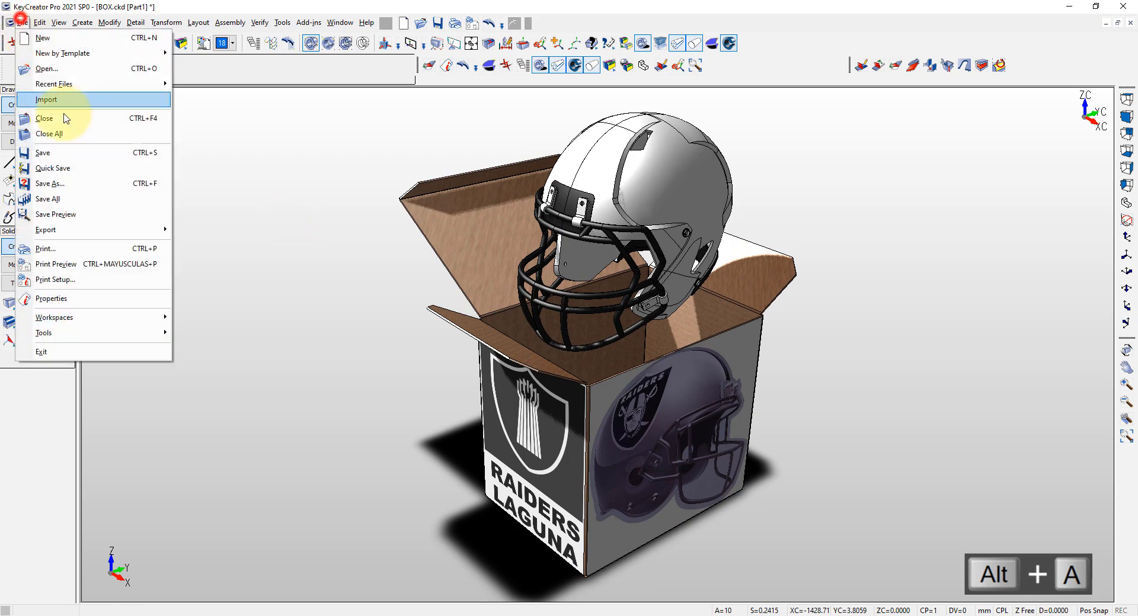
{"action": "left_click", "coordinate": [80, 297]}
{"action": "left_click", "coordinate": [239, 249]}
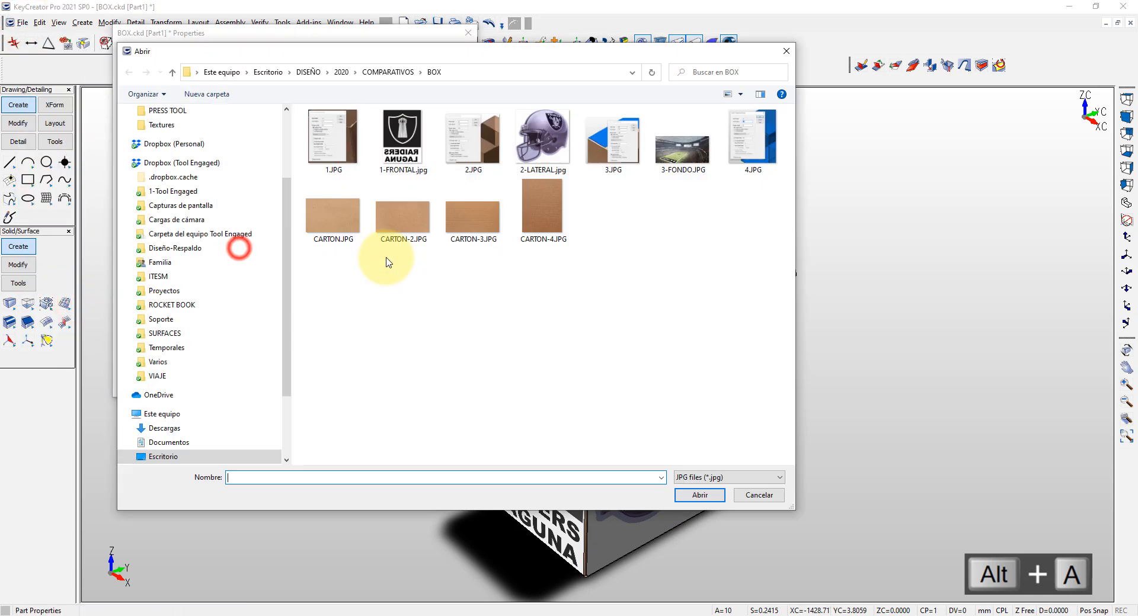
{"action": "left_click", "coordinate": [670, 148]}
{"action": "left_click", "coordinate": [696, 499]}
{"action": "left_click", "coordinate": [276, 377]}
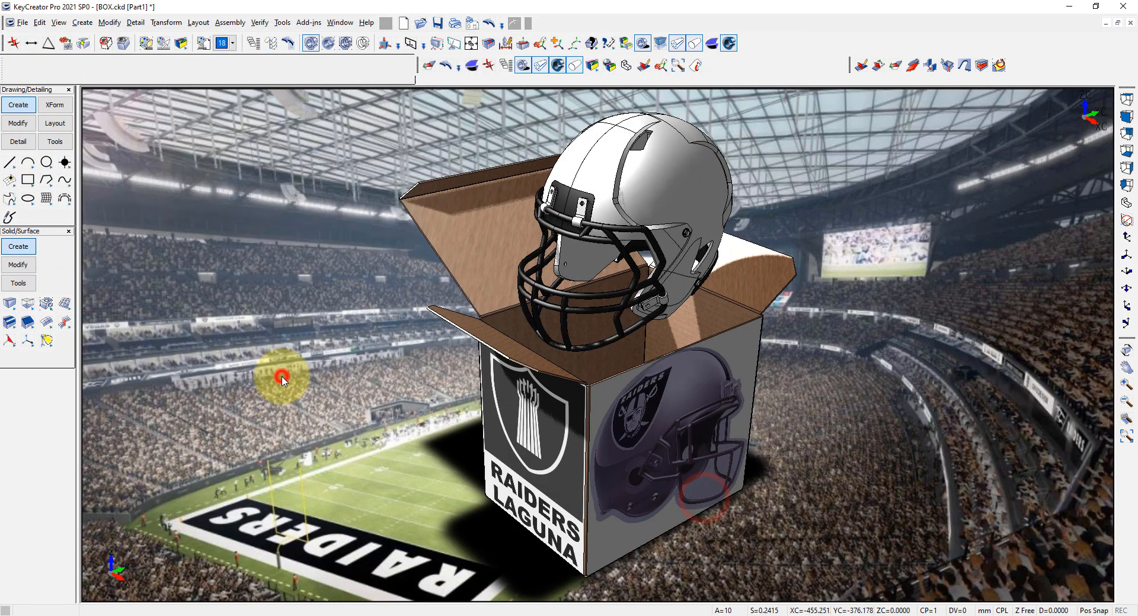
{"action": "middle_click_drag", "start_coordinate": [593, 391], "coordinate": [631, 429]}
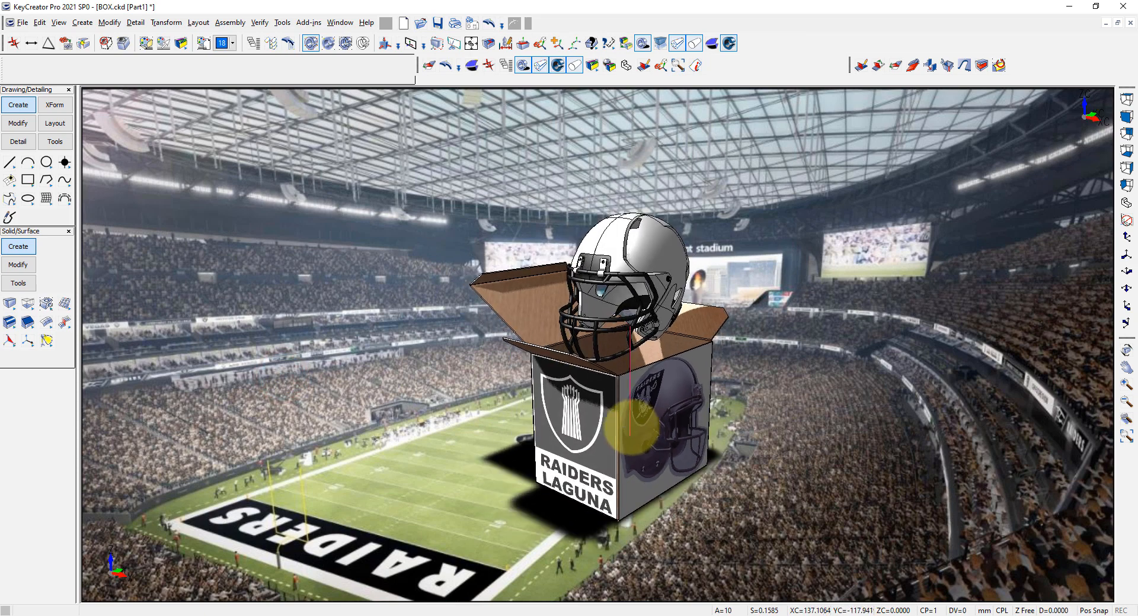
{"action": "scroll", "coordinate": [630, 430], "scroll_direction": "up", "scroll_amount": 3}
{"action": "middle_click_drag", "start_coordinate": [591, 359], "coordinate": [617, 359]}
{"action": "key", "text": "Escape"}
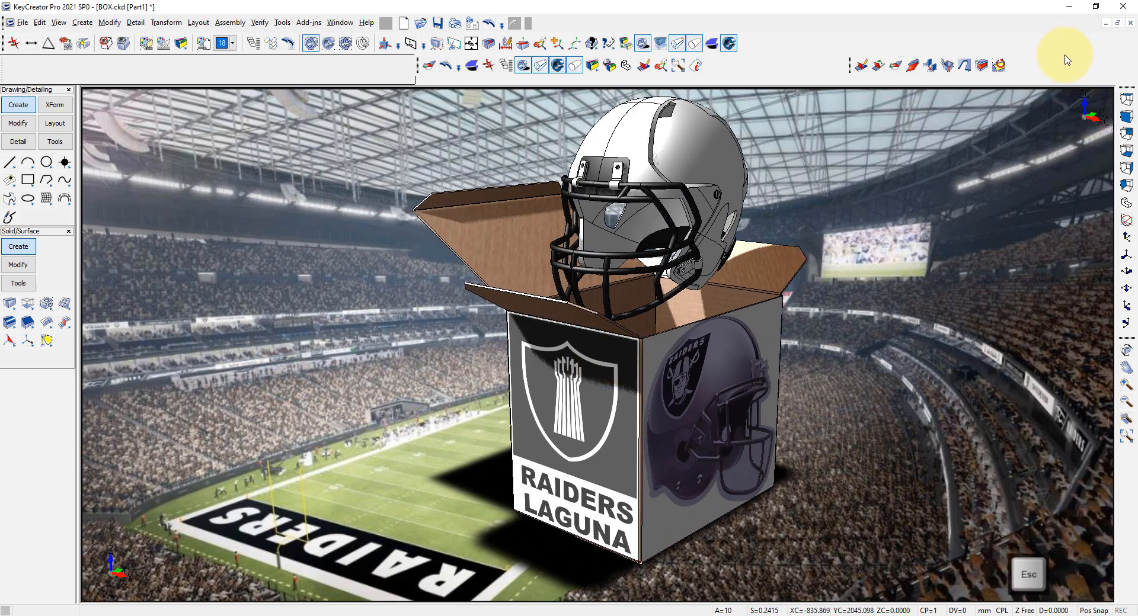